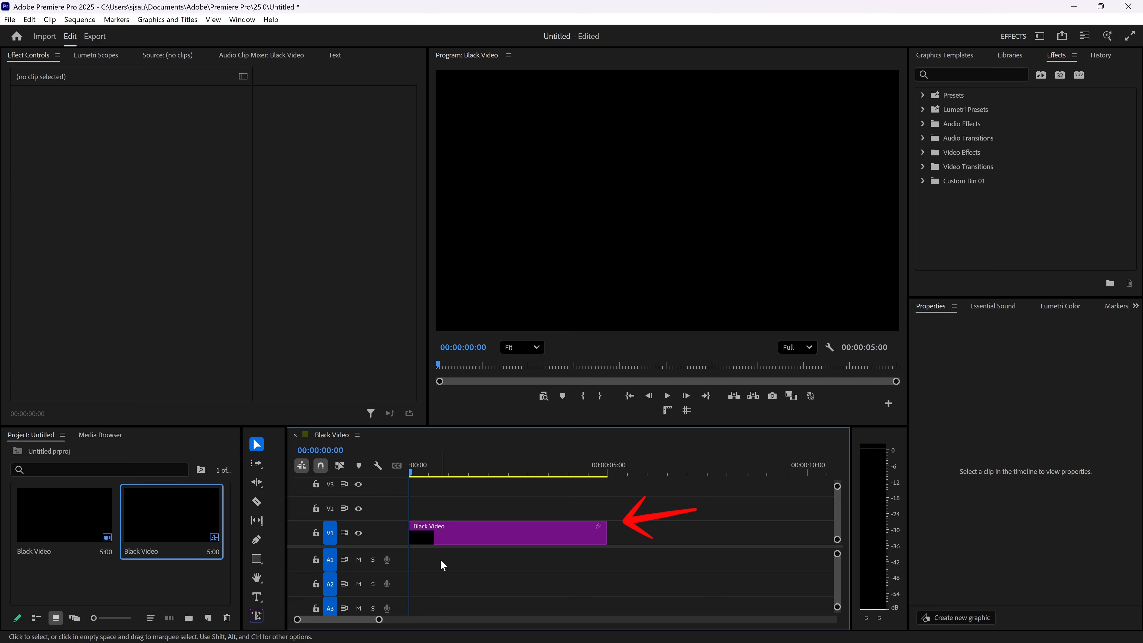
Step: Draw a wide paragraph text box across the middle of the frame and enter ROLLING TEXT
click(257, 597)
click(466, 154)
drag(512, 165, 879, 266)
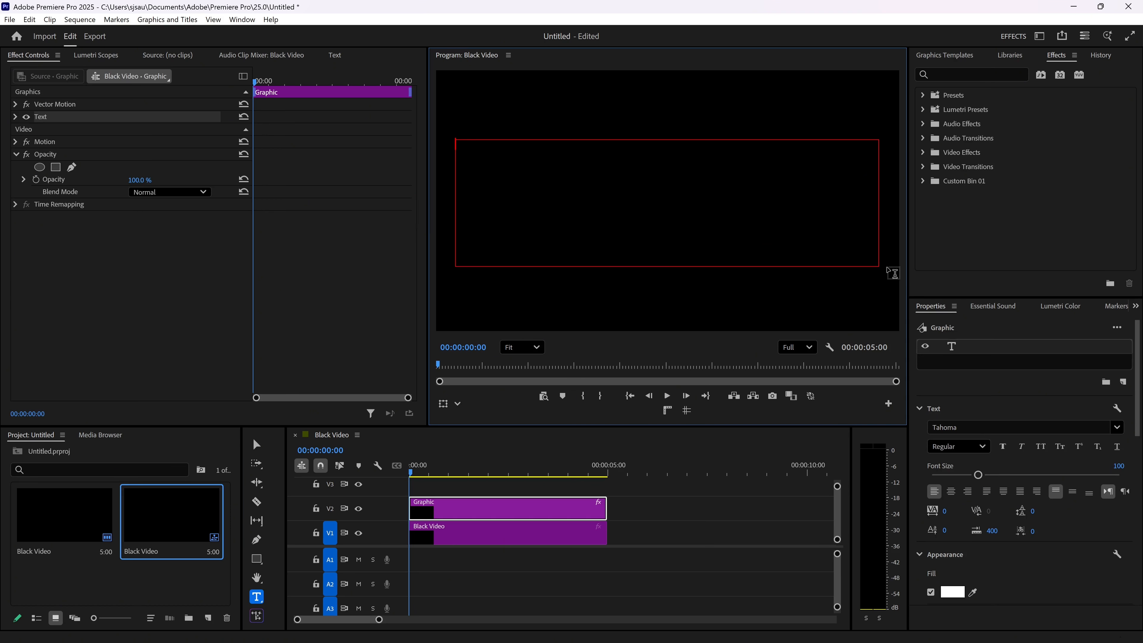
text(ROLLING TEXT)
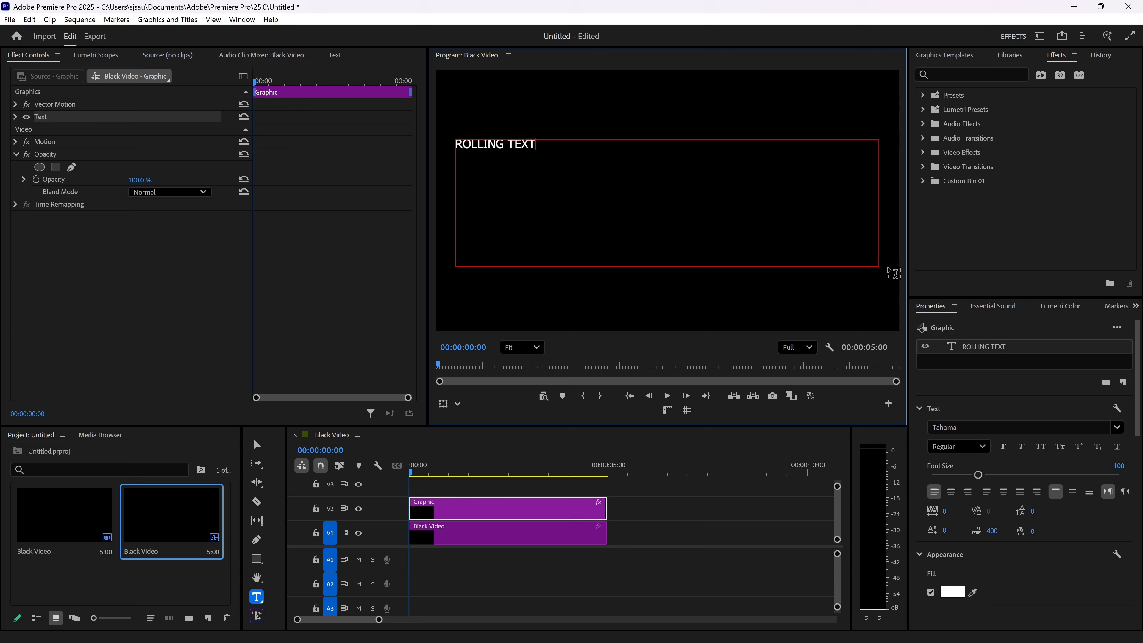
key(Escape)
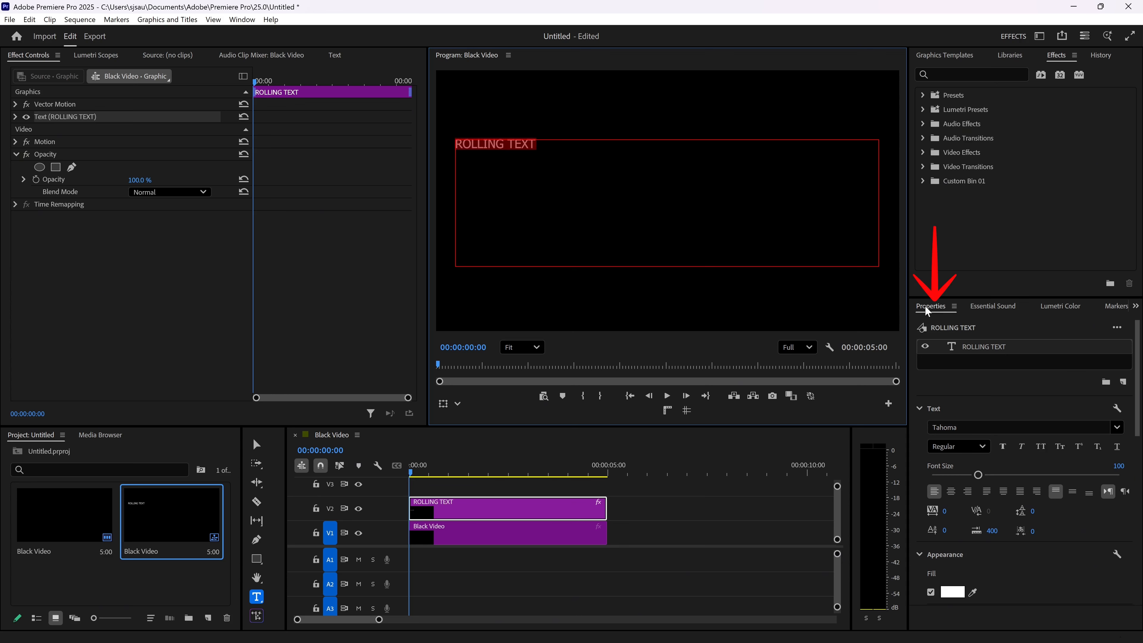
Step: Format the text as Tahoma Bold at size 400 and centre it horizontally and vertically within its box
scroll(1112, 365, down, 1)
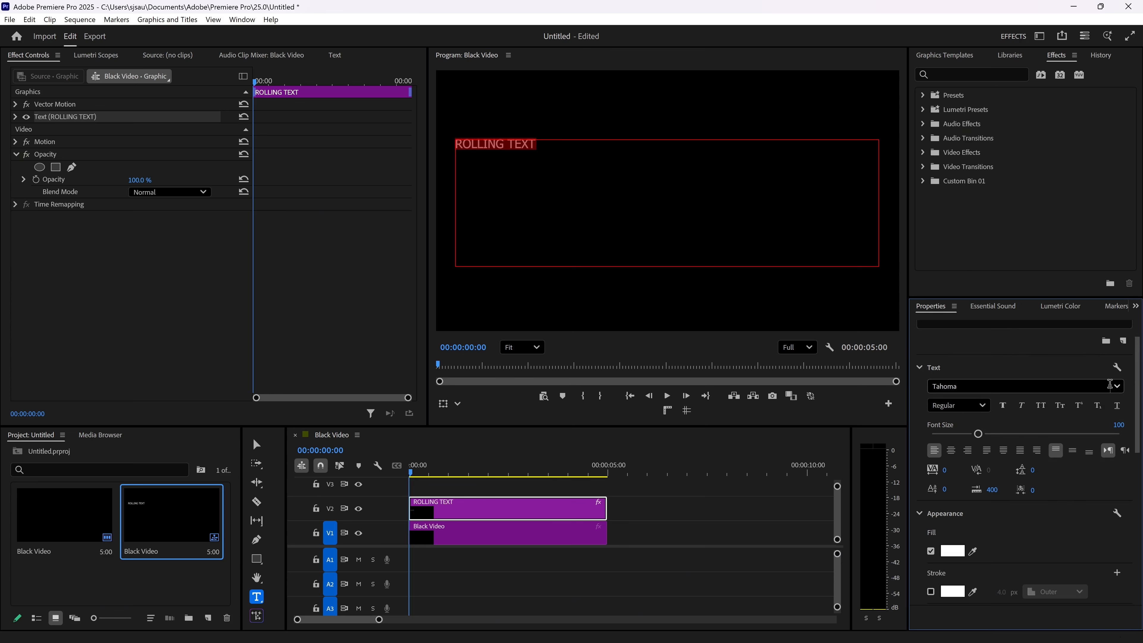
click(1117, 386)
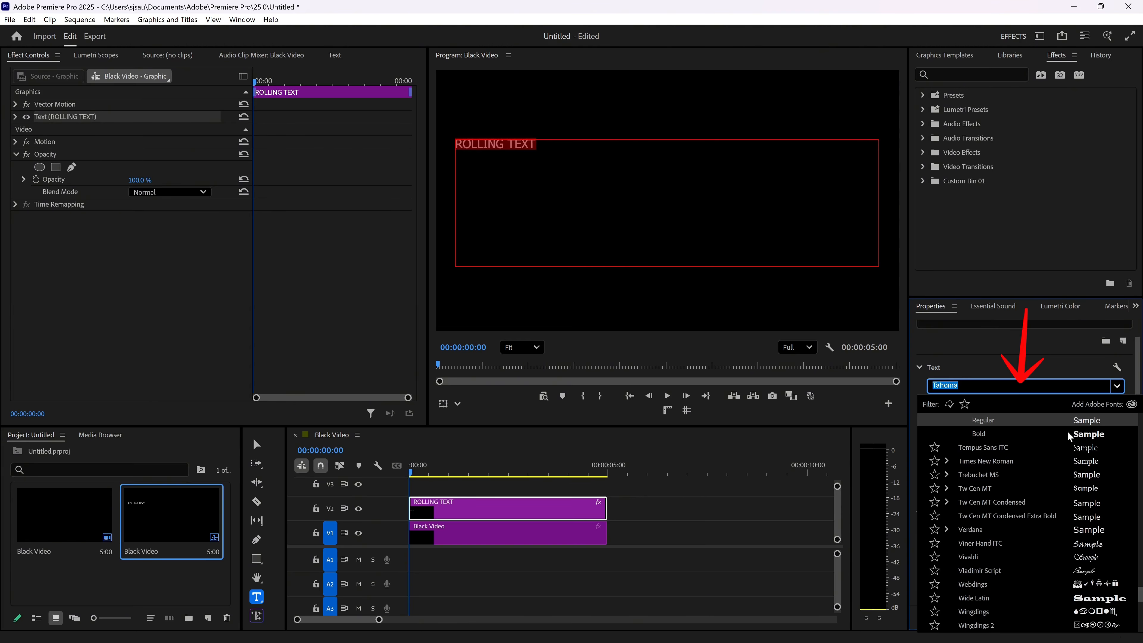
click(1080, 433)
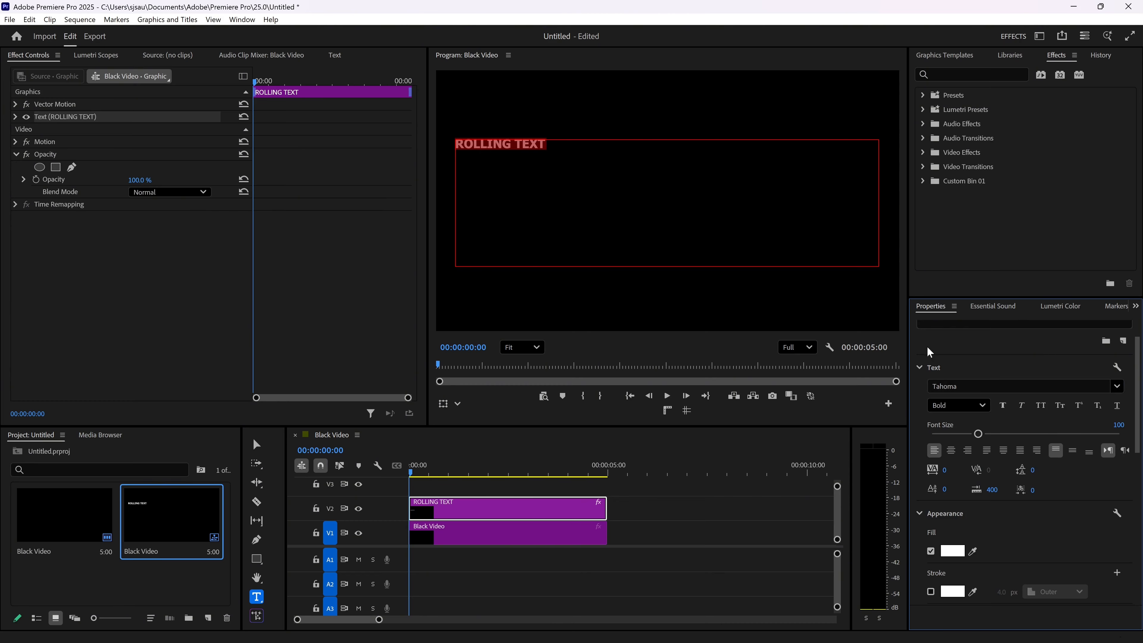
drag(974, 433, 1133, 439)
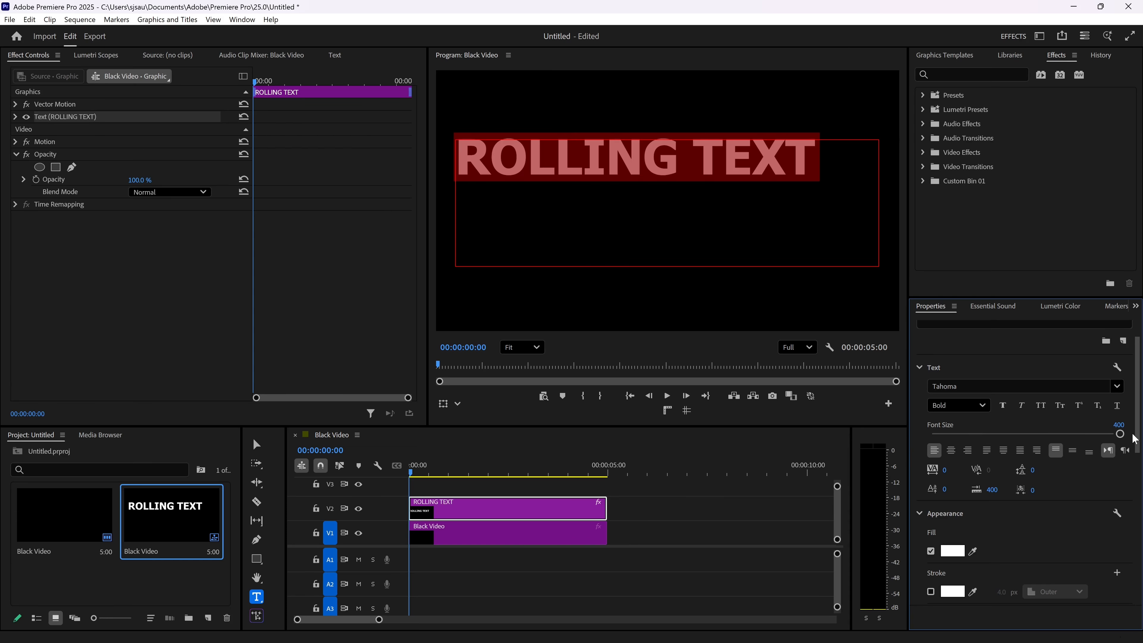
click(951, 451)
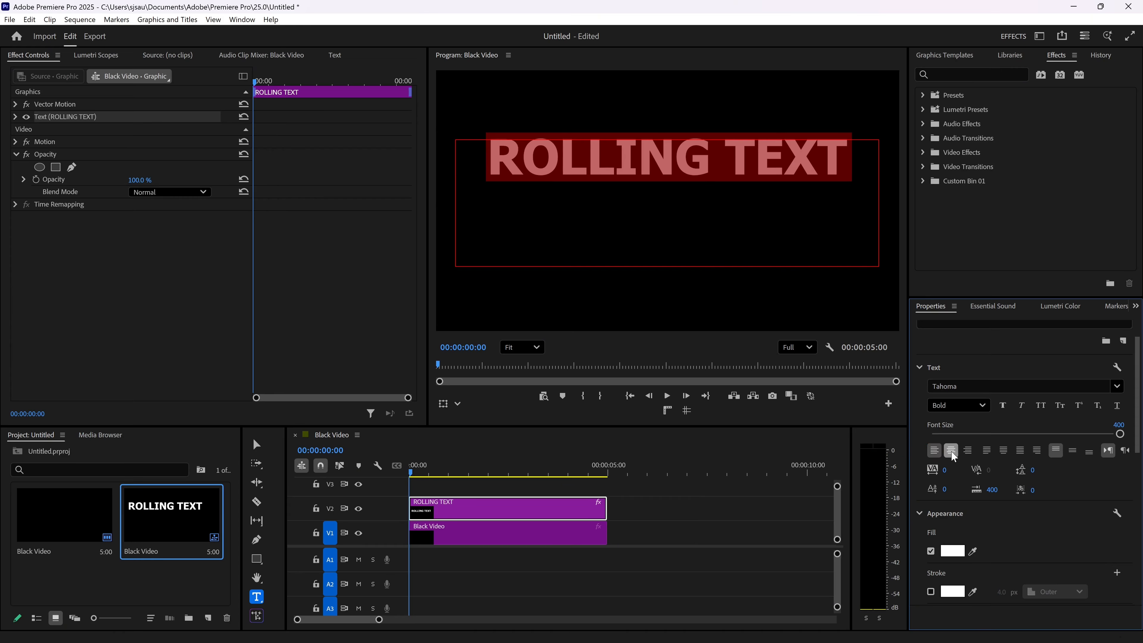
click(1072, 450)
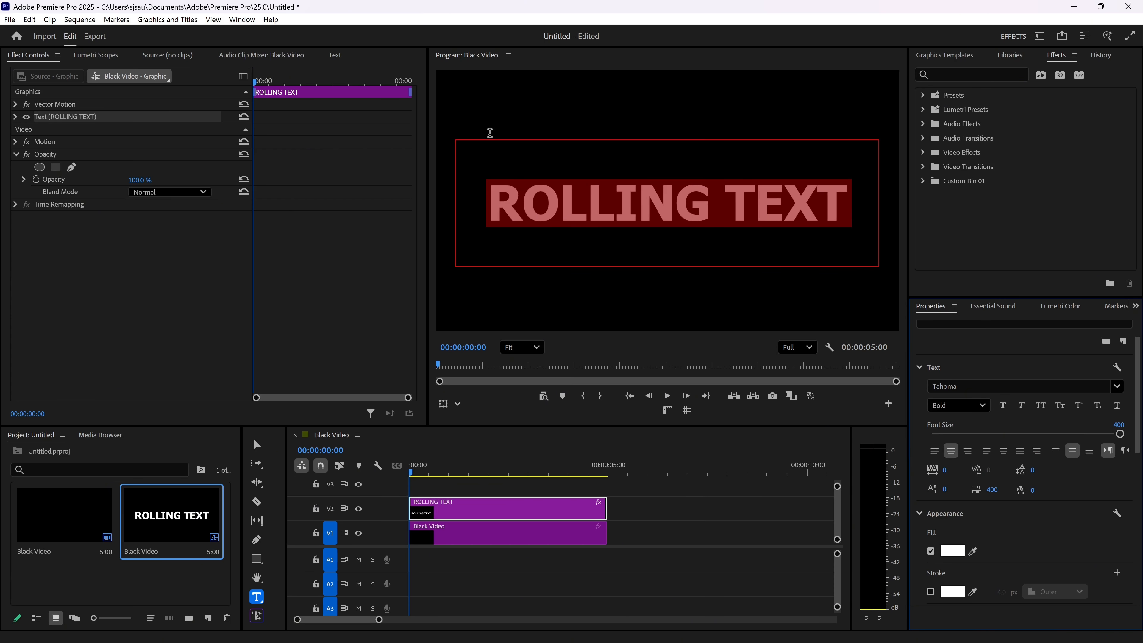
Step: Change the fill colour of the whole ROLLING TEXT line to green 0DA300
click(705, 242)
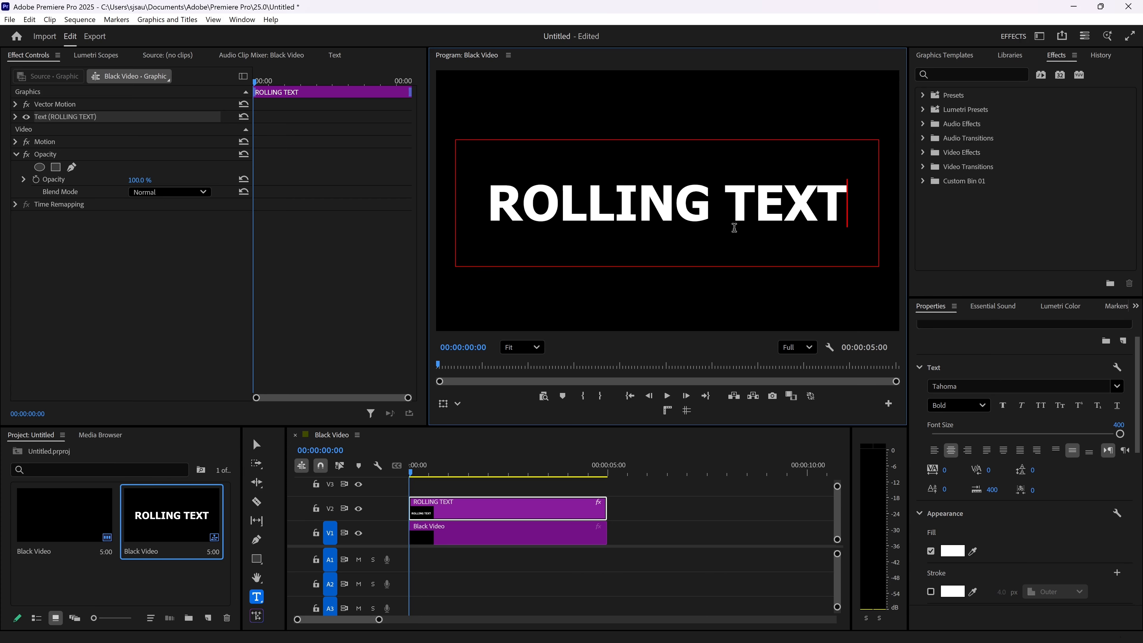
key(ctrl+a)
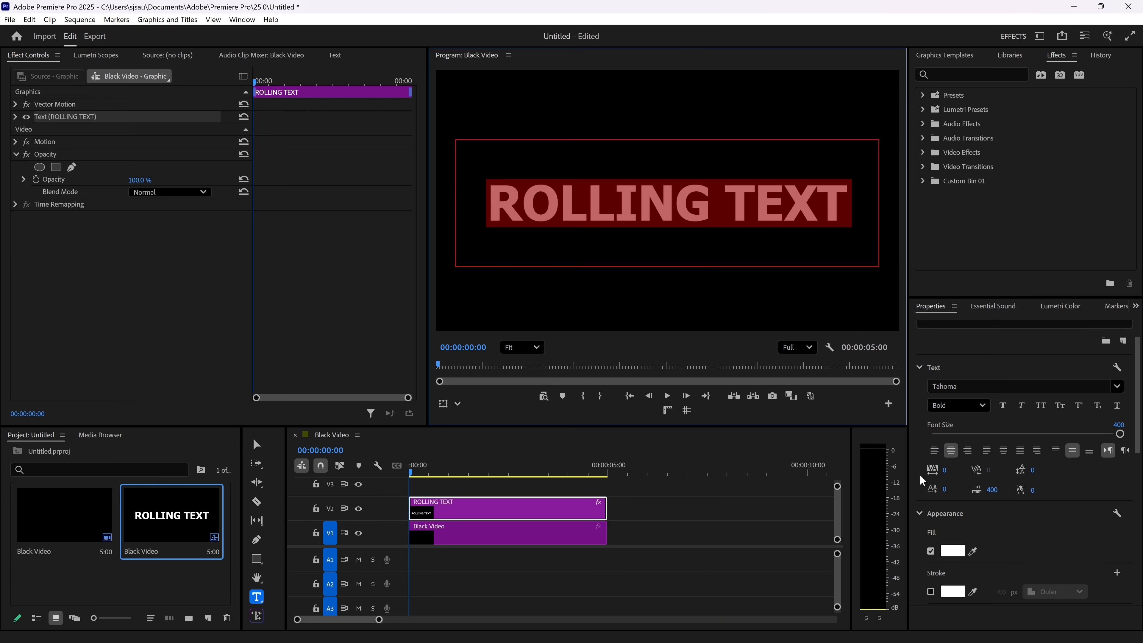
click(952, 550)
drag(594, 273, 579, 338)
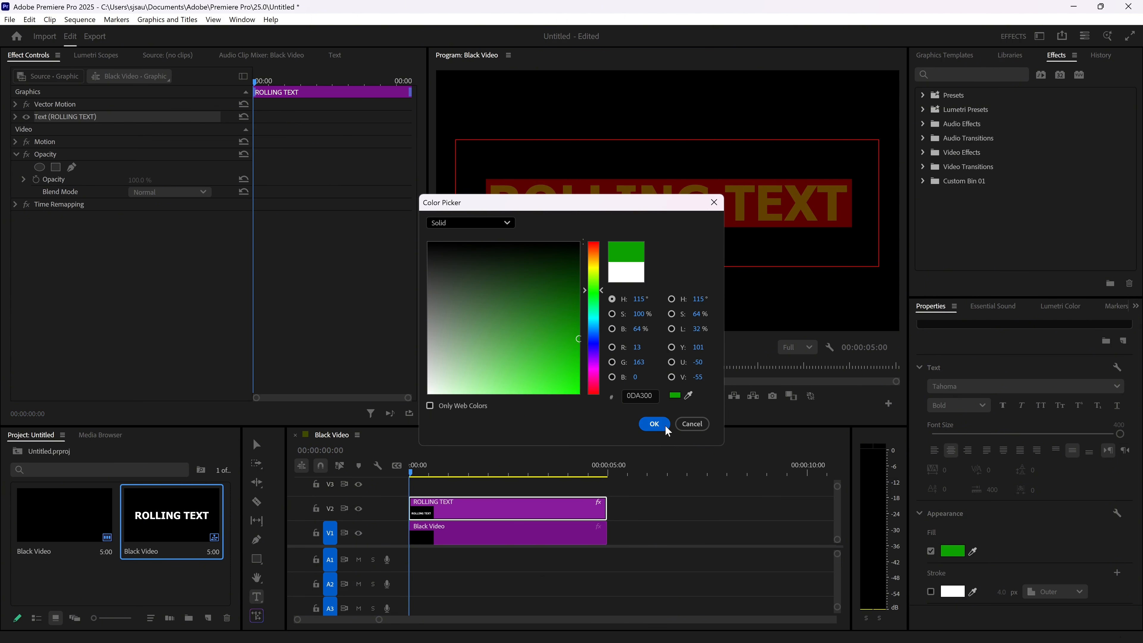
click(654, 424)
drag(850, 194, 479, 196)
click(864, 201)
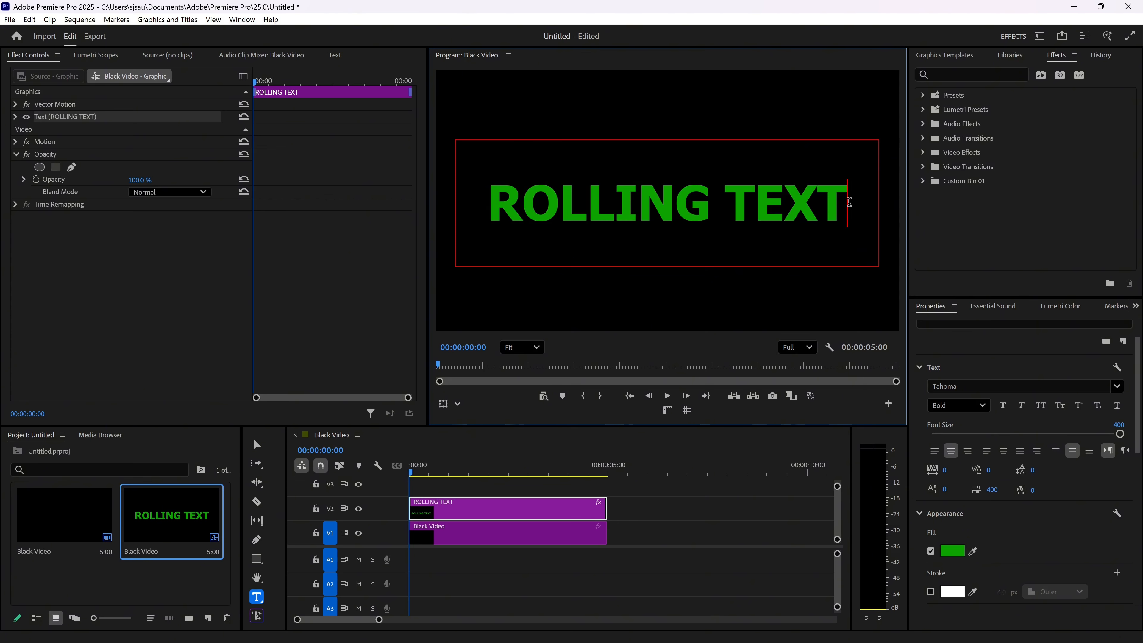
drag(849, 202, 479, 205)
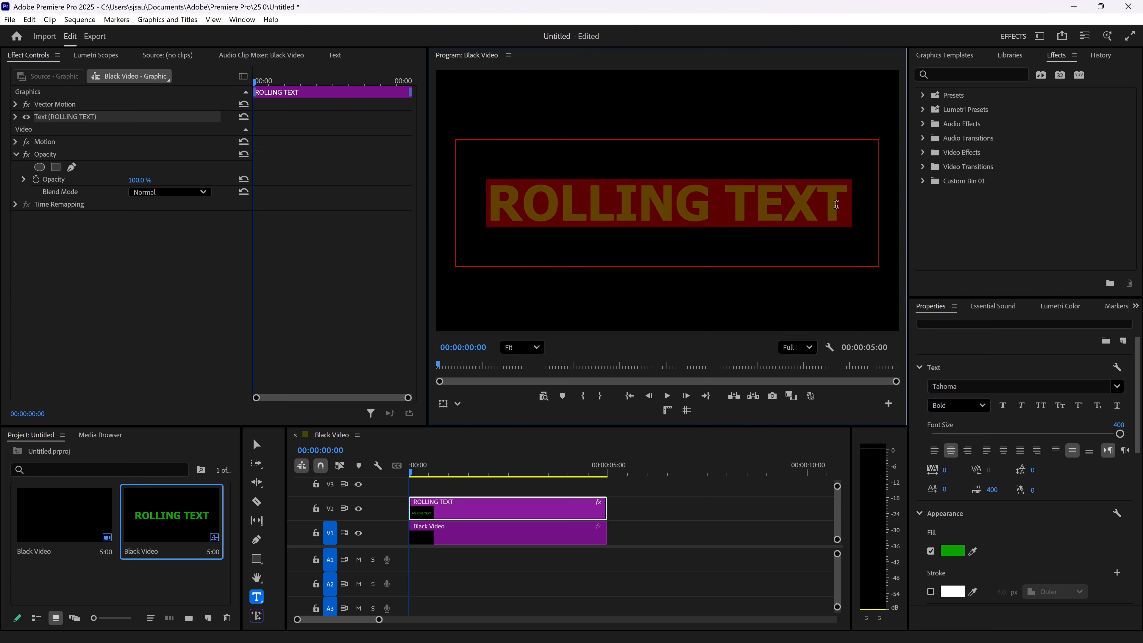
click(847, 200)
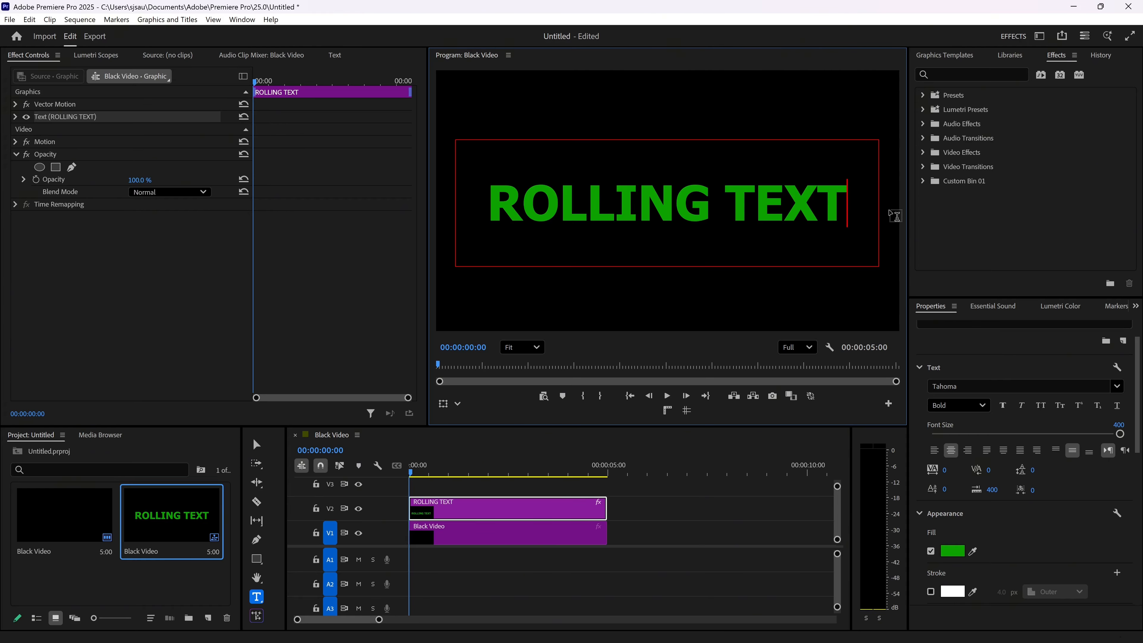
Step: Show the graphics text list and duplicate the ROLLING TEXT line on new lines until there are 20 lines
click(337, 56)
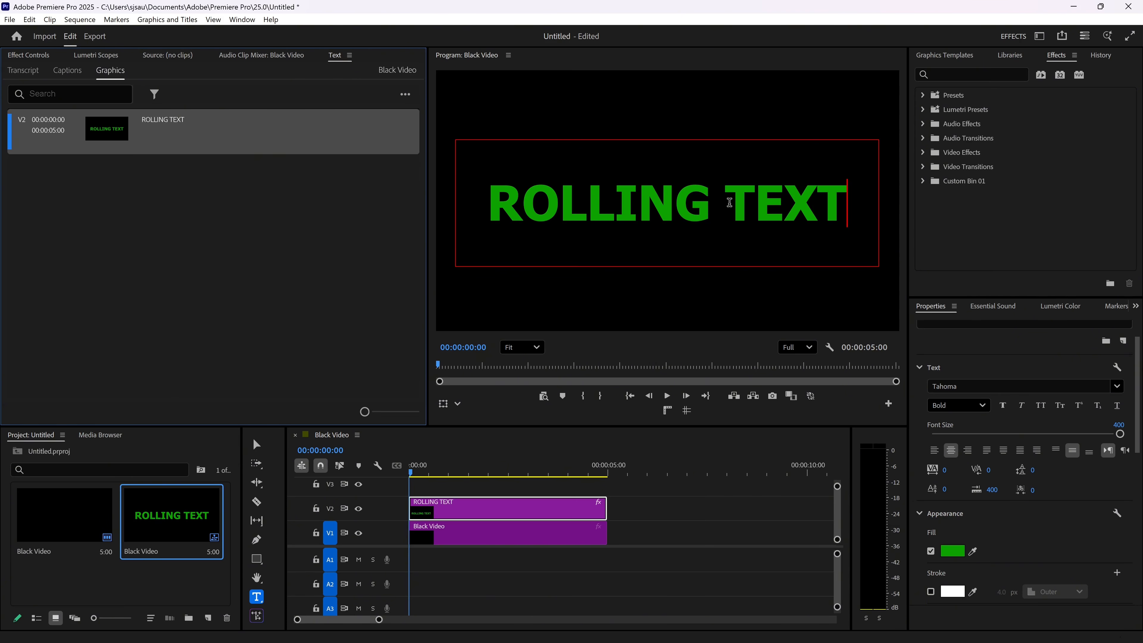
triple_click(840, 202)
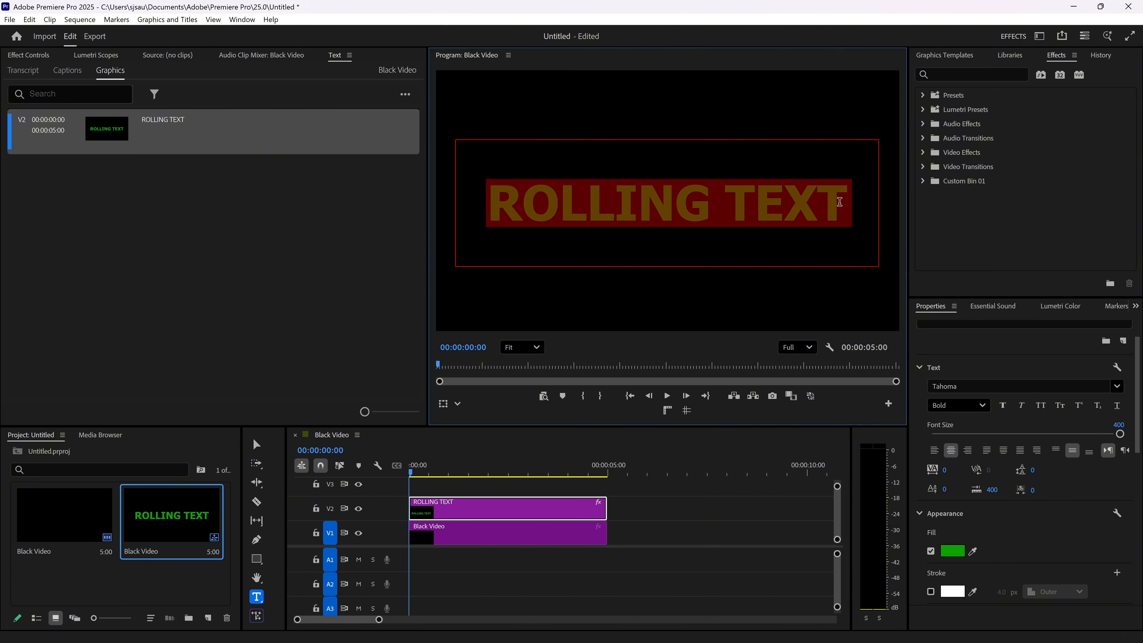
key(ctrl+c)
key(Right)
key(Return)
key(ctrl+v)
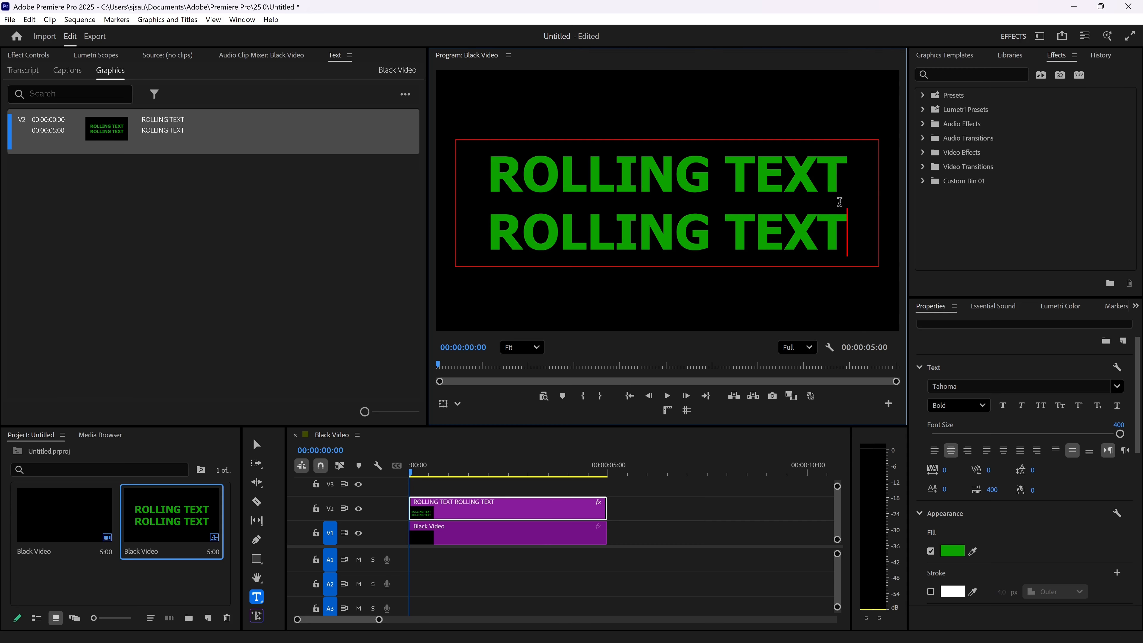
key(Return)
key(ctrl+v)
key(Return)
key(ctrl+v)
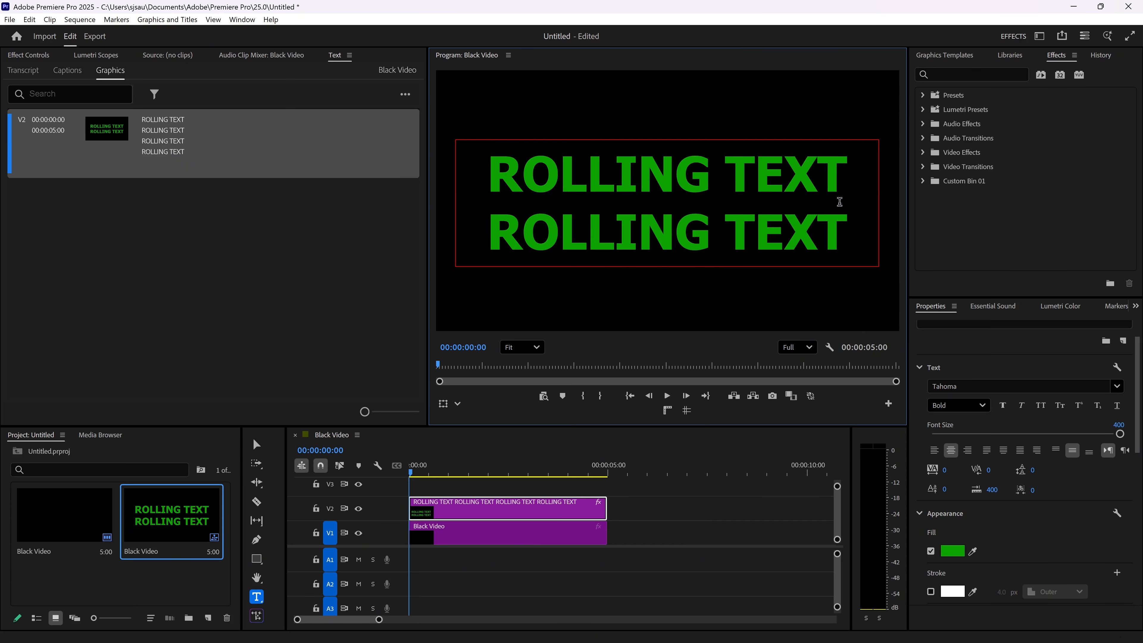
key(Return)
key(ctrl+v)
key(Return)
key(ctrl+v)
key(Return)
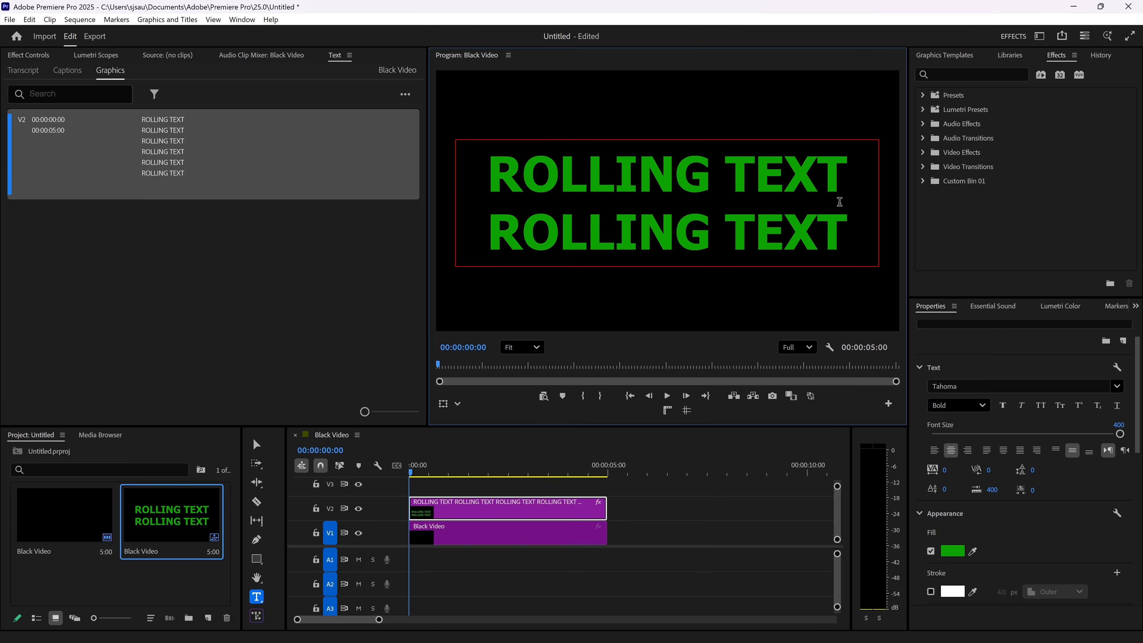
key(ctrl+v)
key(Return)
key(ctrl+v)
key(Return)
key(ctrl+v)
key(Return)
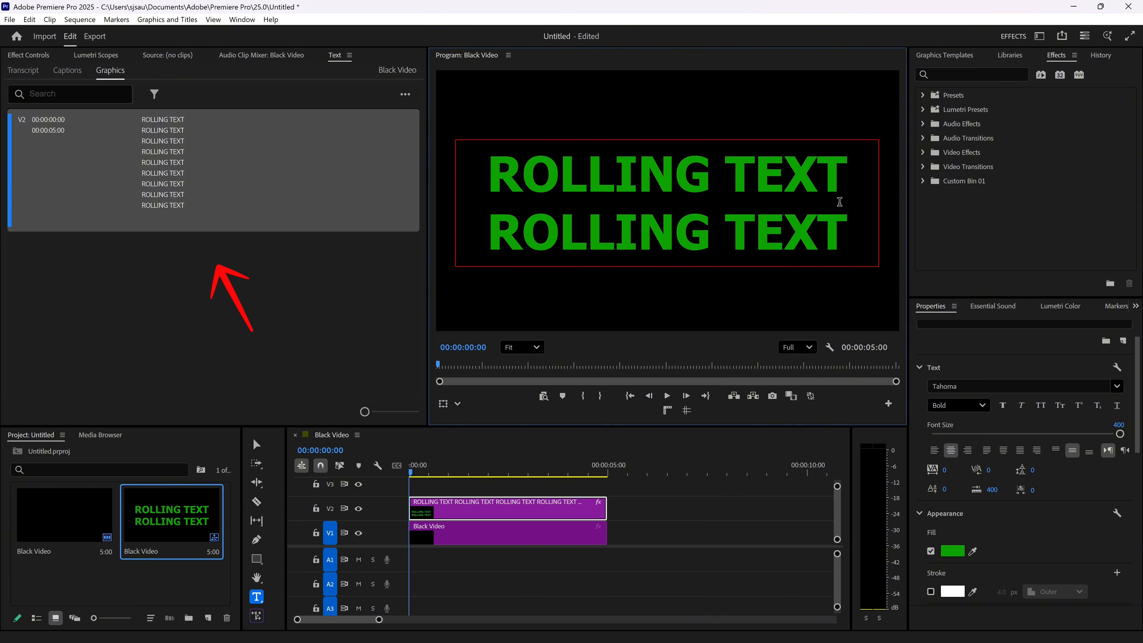
key(ctrl+v)
key(Return)
key(ctrl+v)
key(Return)
key(ctrl+v)
key(Return)
key(ctrl+v)
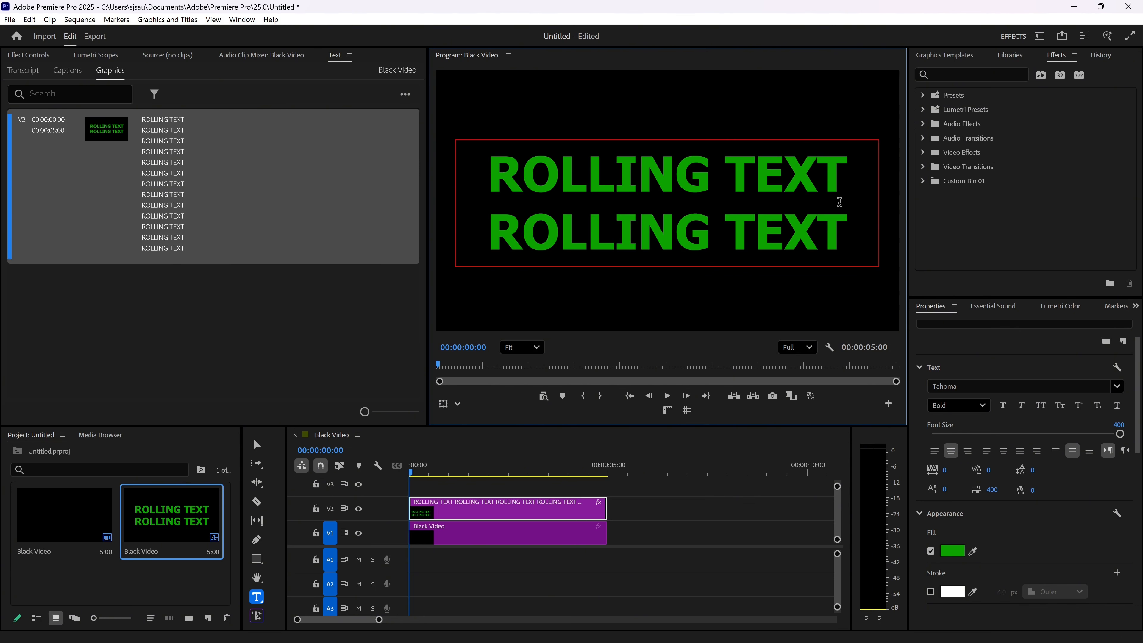
key(Return)
key(ctrl+v)
key(Return)
key(ctrl+v)
key(Return)
key(ctrl+v)
key(Return)
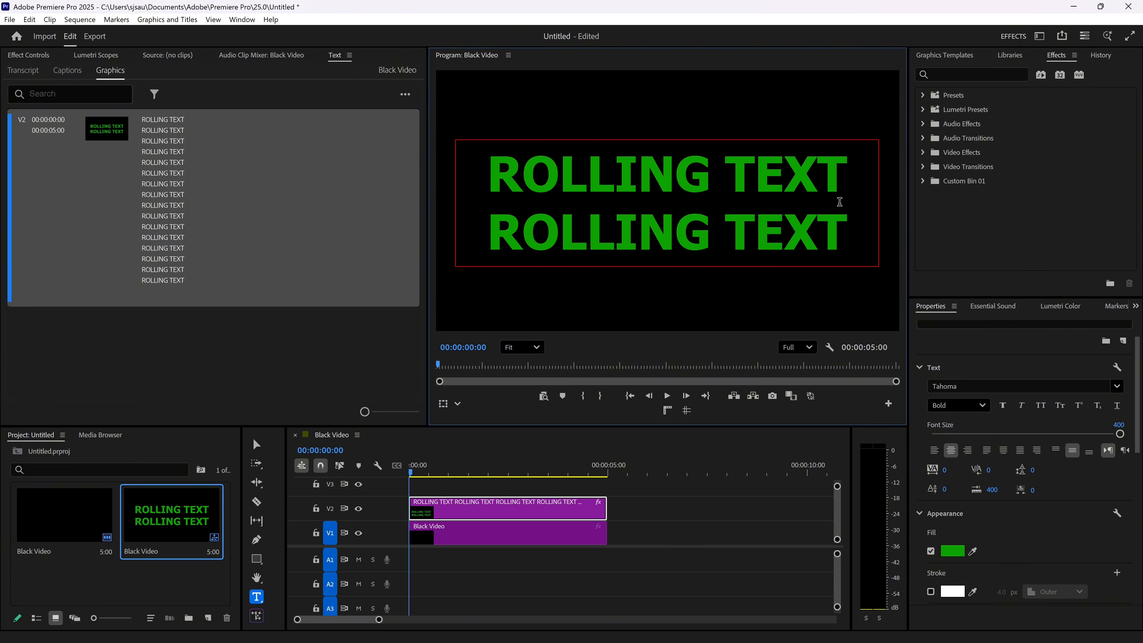
key(ctrl+v)
key(Return)
key(ctrl+v)
key(Return)
key(ctrl+v)
key(Return)
key(ctrl+v)
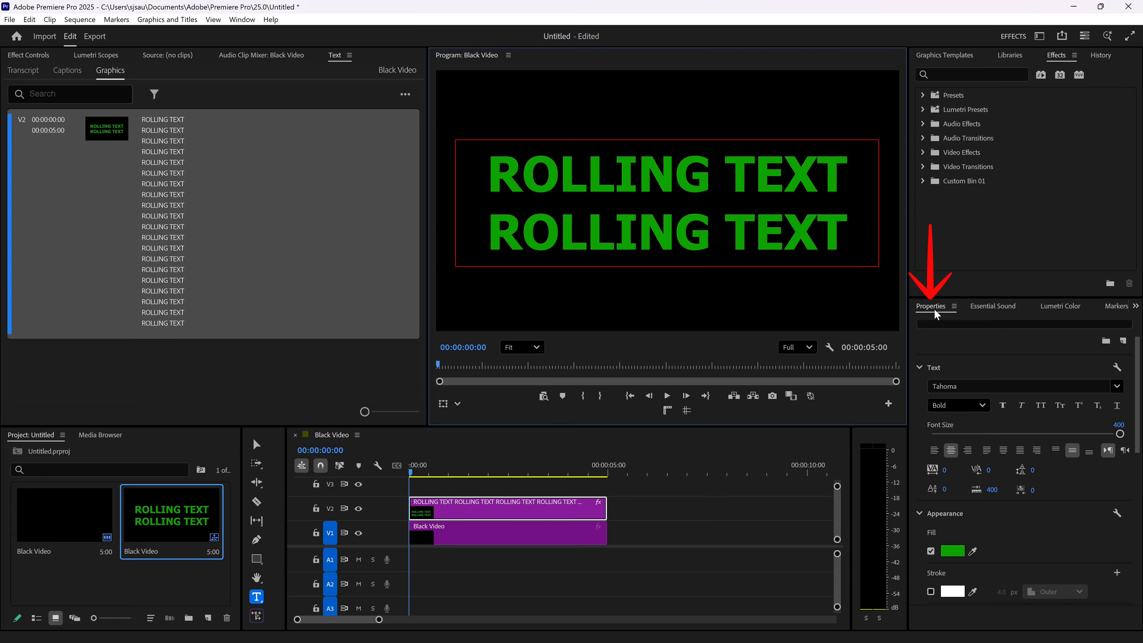
Step: Change the text layer type of the ROLLING TEXT block to Point Text
click(1118, 367)
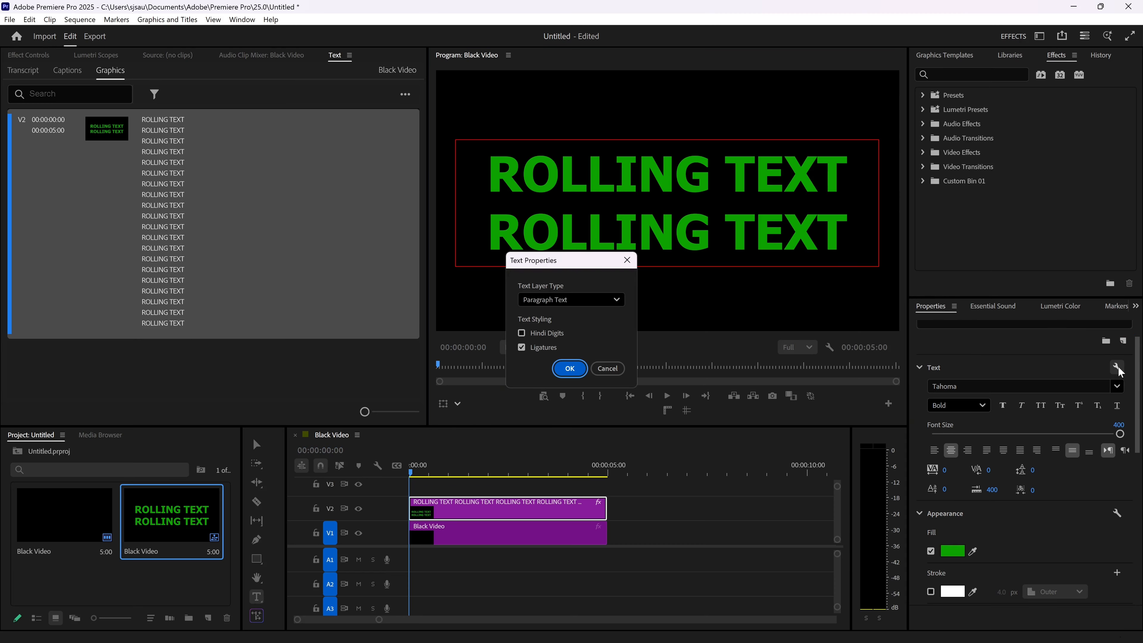
click(588, 299)
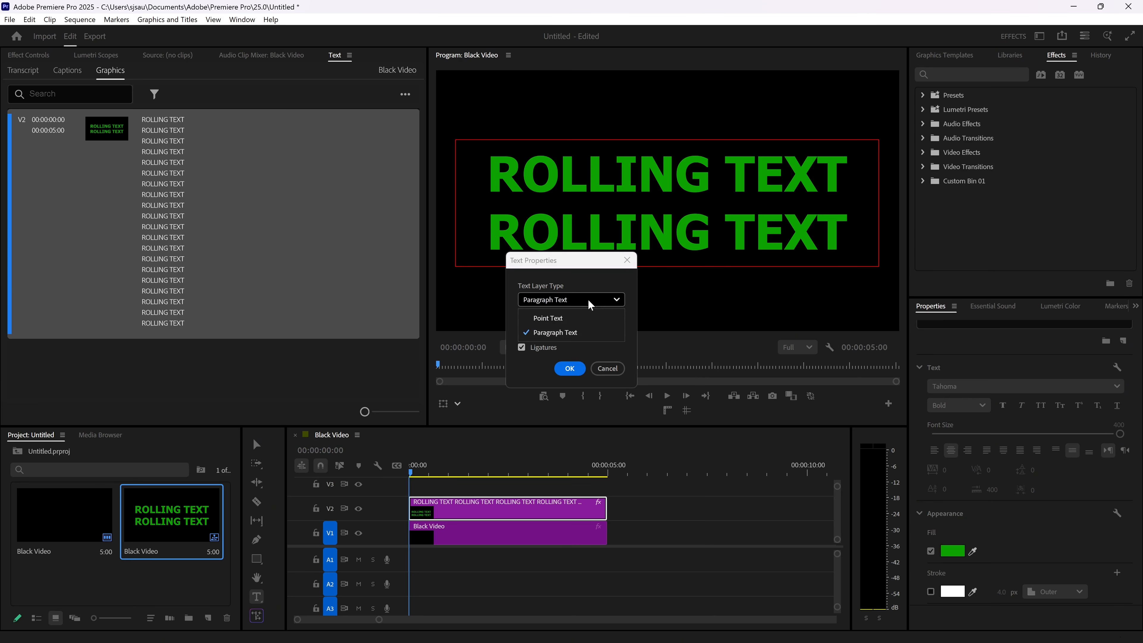
click(569, 317)
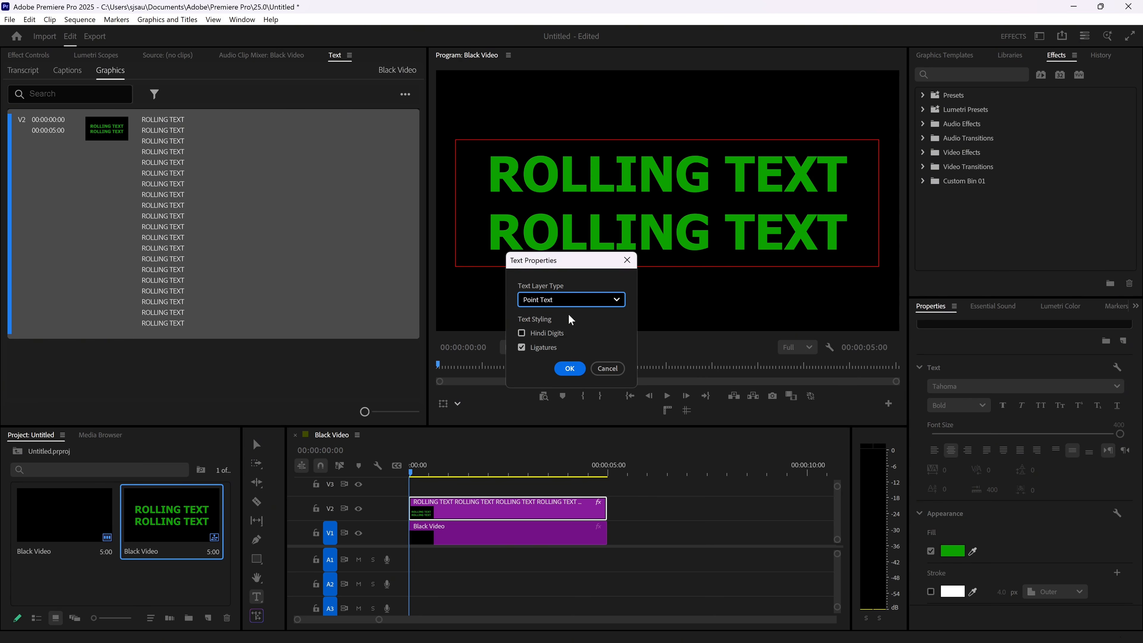
click(569, 368)
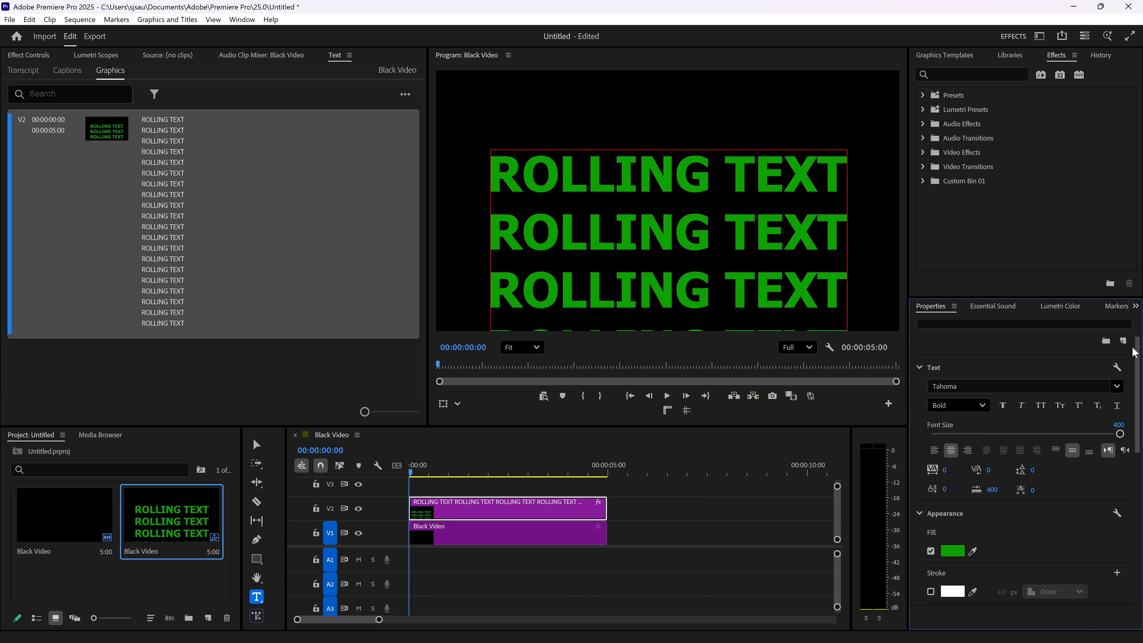
Step: Centre the text block horizontally and vertically in the frame and set its leading to -139
scroll(1022, 464, down, 10)
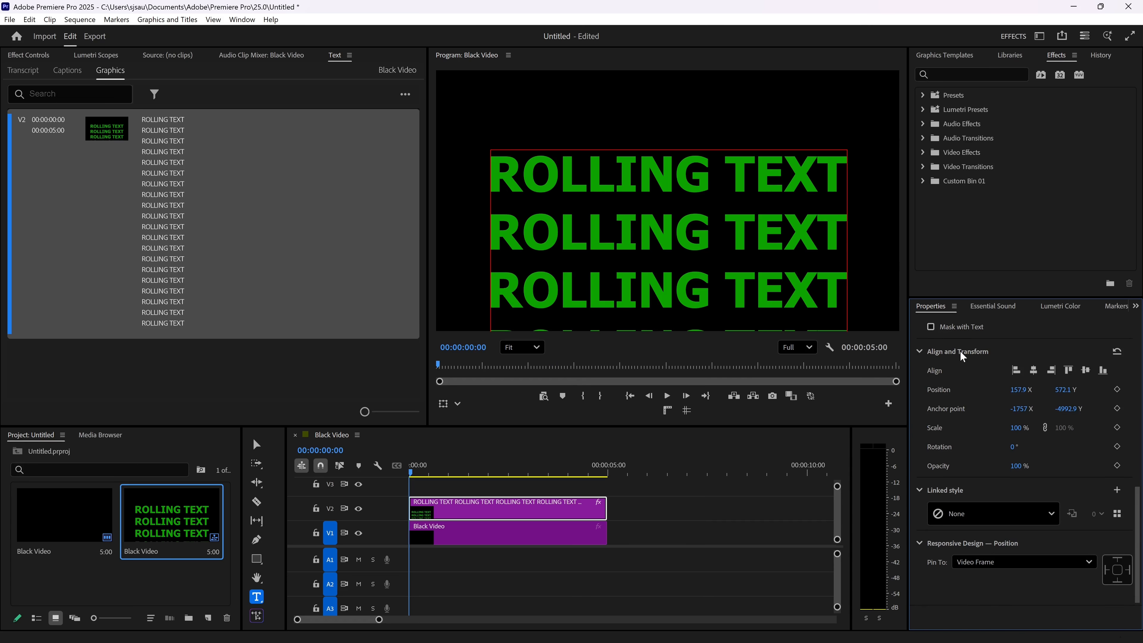
click(1034, 370)
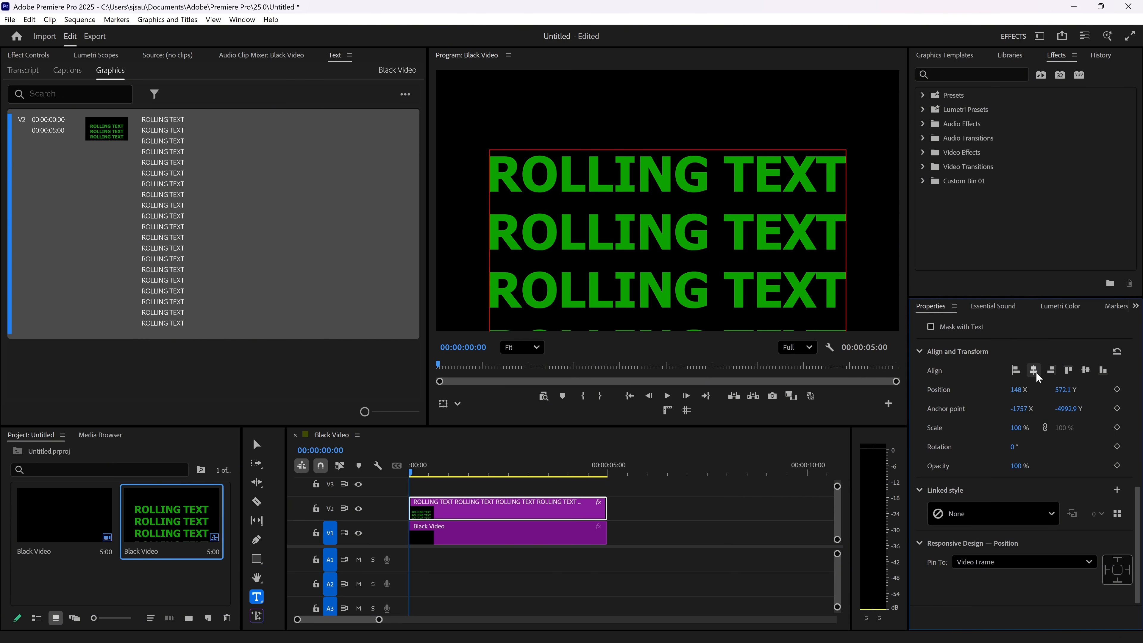
click(1085, 370)
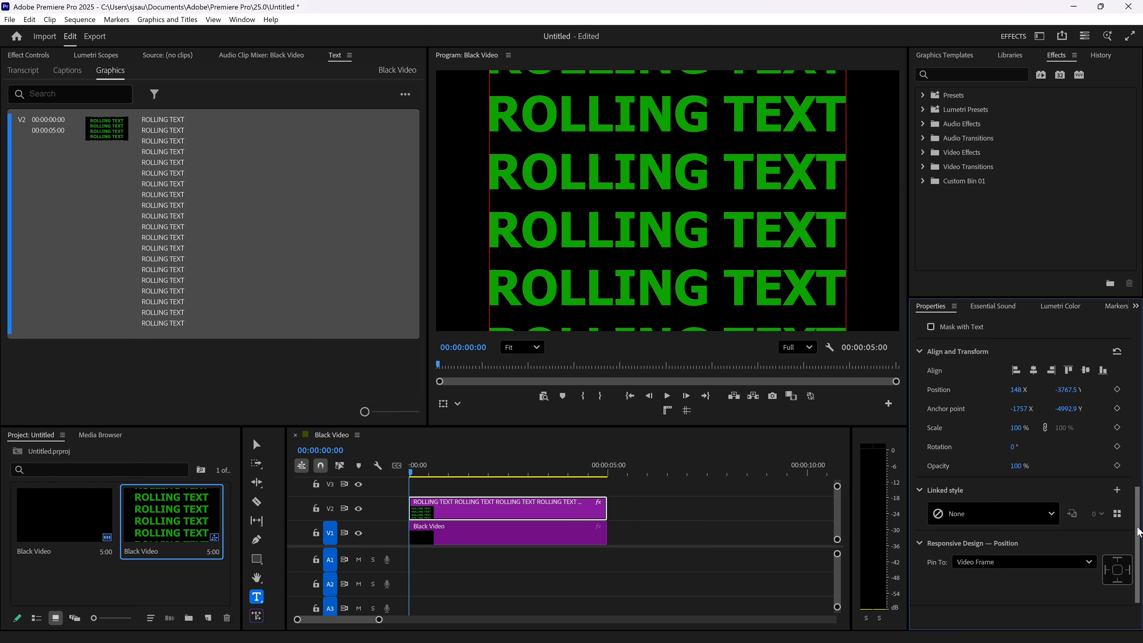
drag(1137, 527, 1132, 363)
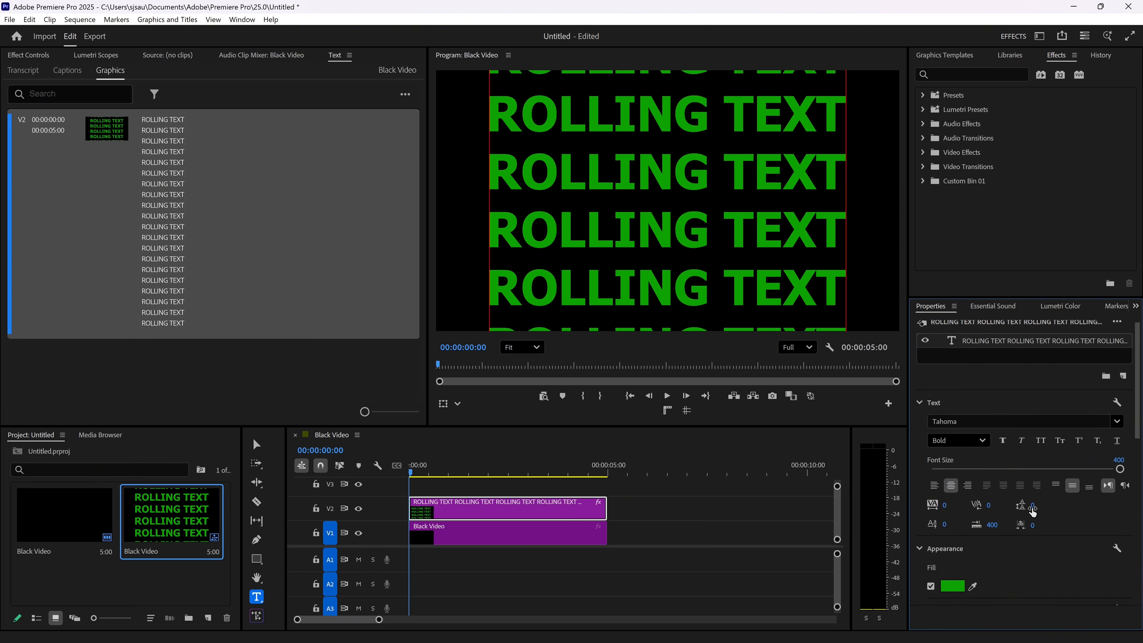
drag(1031, 510, 969, 510)
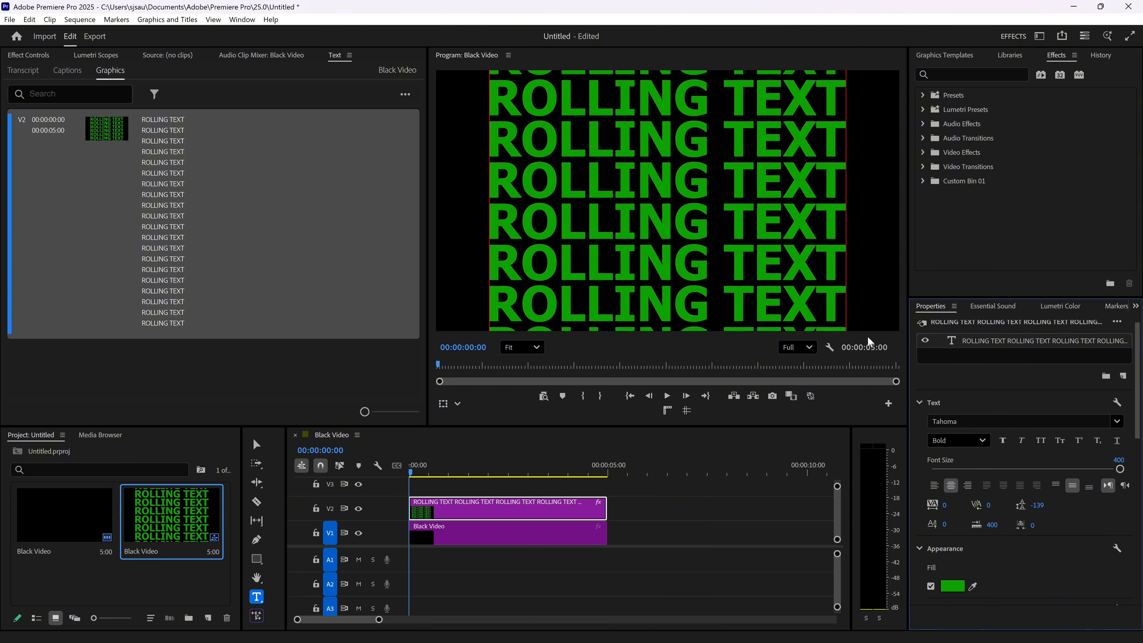
Step: Add a rectangular opacity mask to the ROLLING TEXT clip in the effect controls and set its mask feather to 0
click(33, 54)
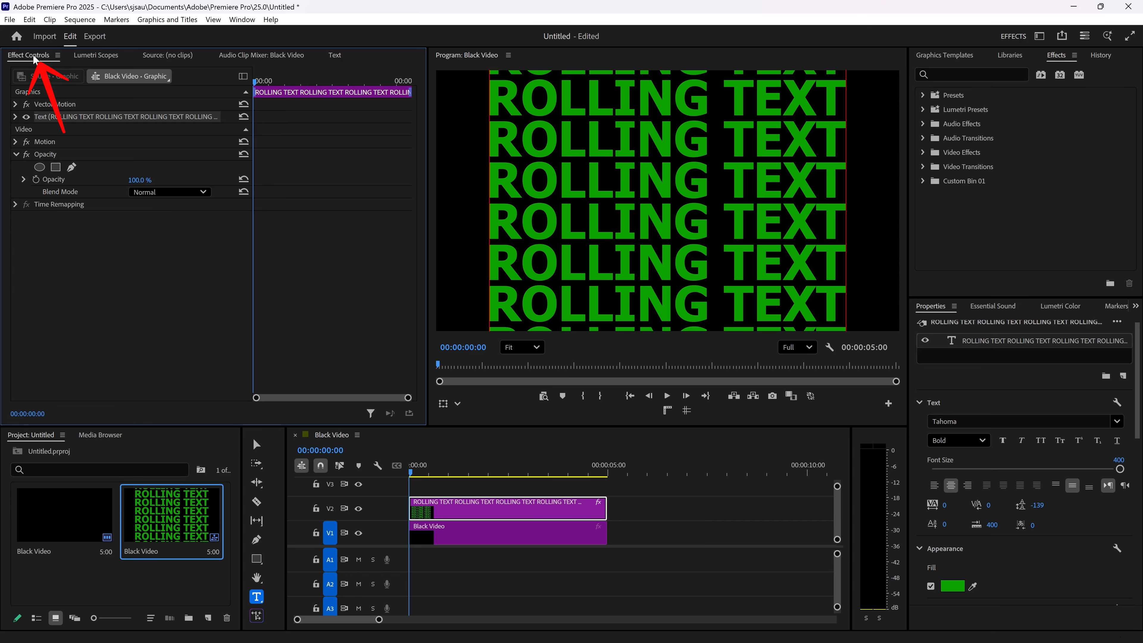
click(29, 127)
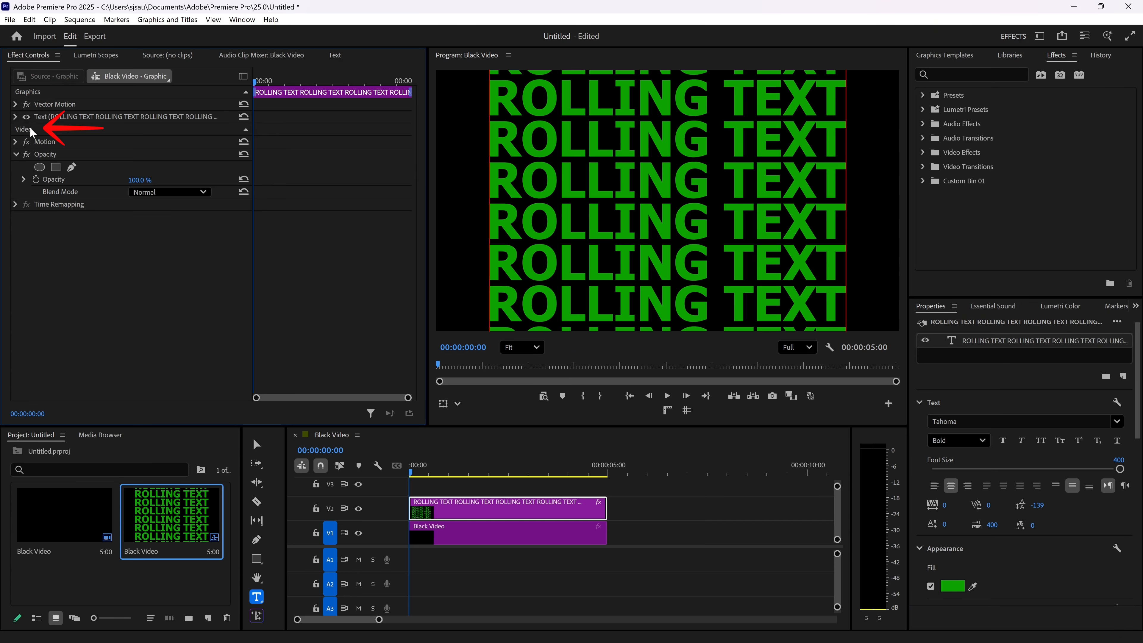
click(56, 167)
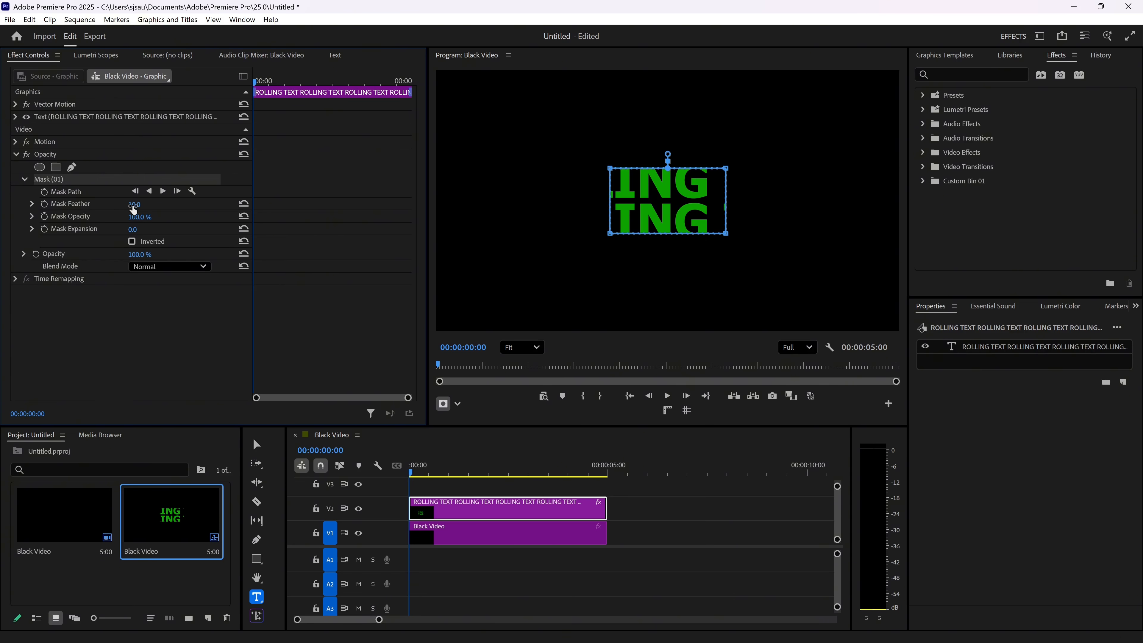
drag(136, 205, 128, 205)
Step: Reshape the rectangular mask by its four corners so that it frames only one complete ROLLING TEXT line across the frame
drag(612, 172, 464, 160)
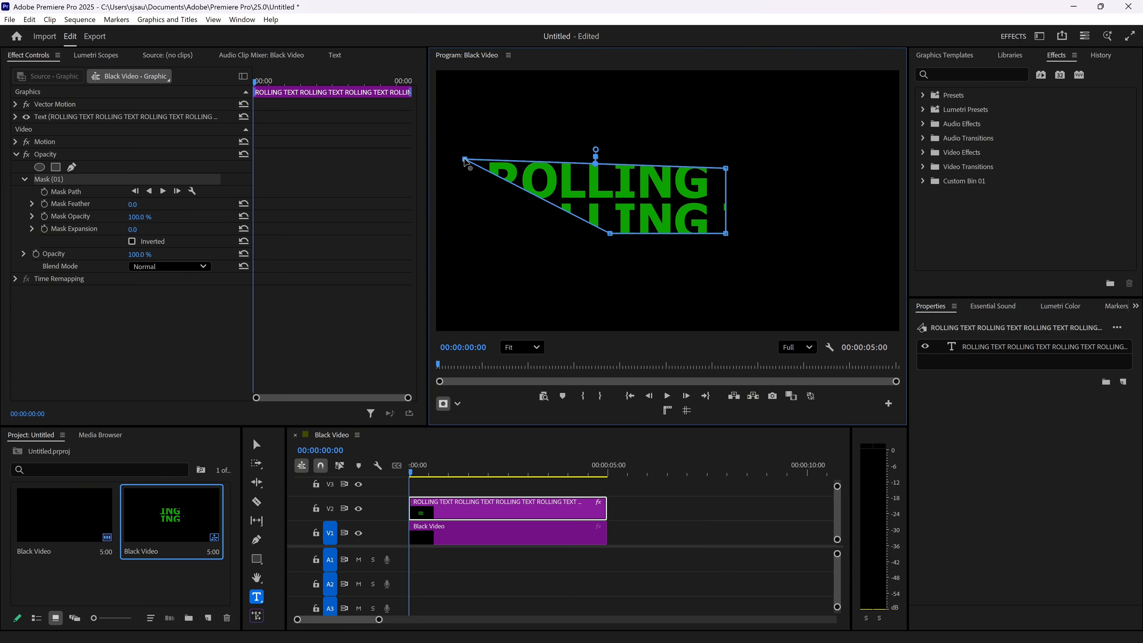
drag(726, 168, 879, 163)
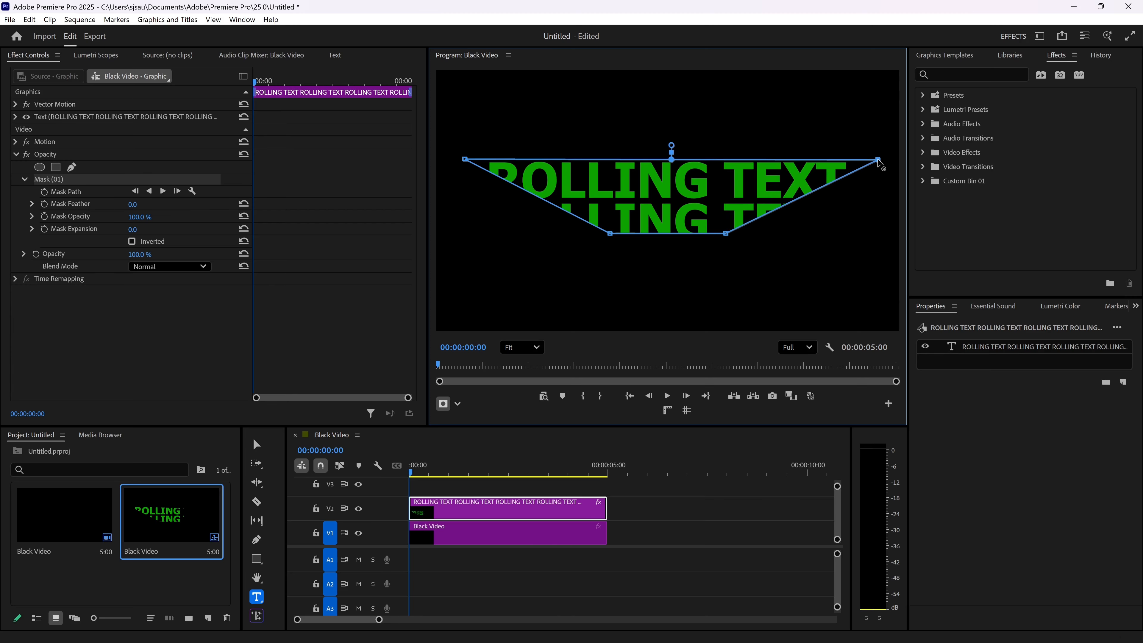
drag(726, 234, 873, 198)
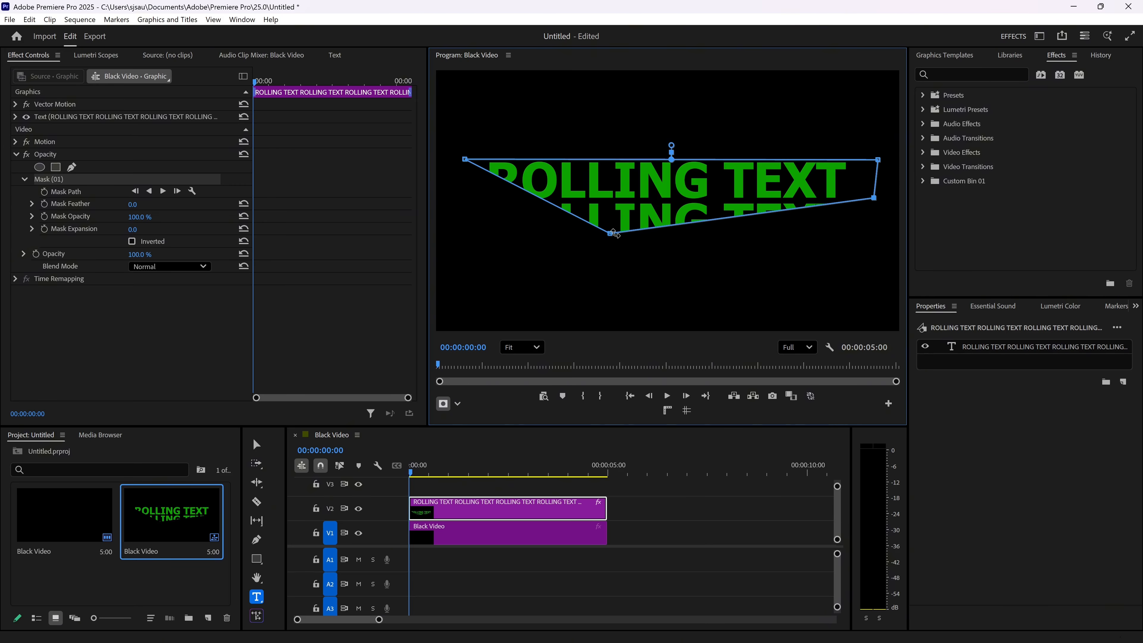
drag(611, 235, 503, 219)
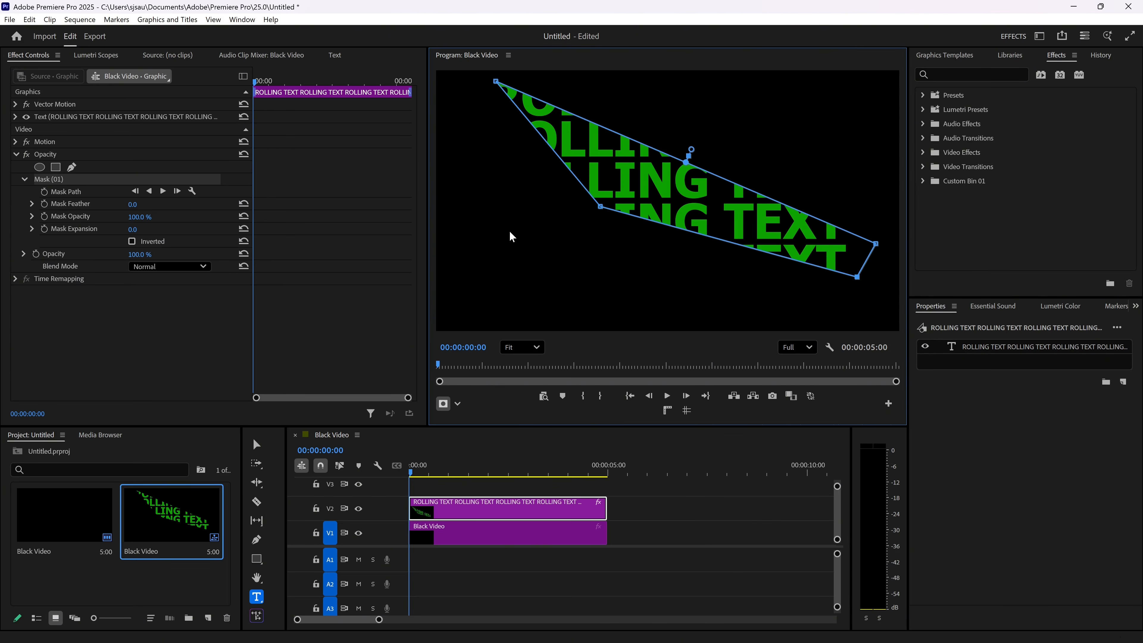
key(ctrl+z)
drag(611, 235, 463, 200)
drag(873, 198, 875, 201)
drag(878, 161, 872, 158)
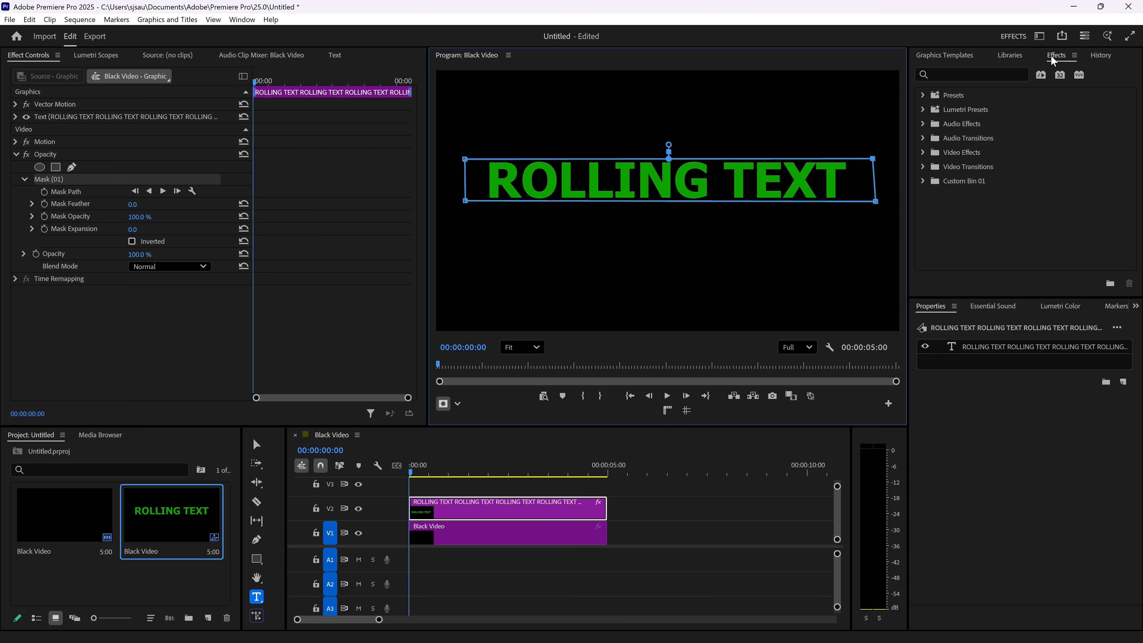
Step: Apply the Directional Blur effect to the ROLLING TEXT clip on V2 and keyframe its blur length of 10 at the clip start
click(996, 72)
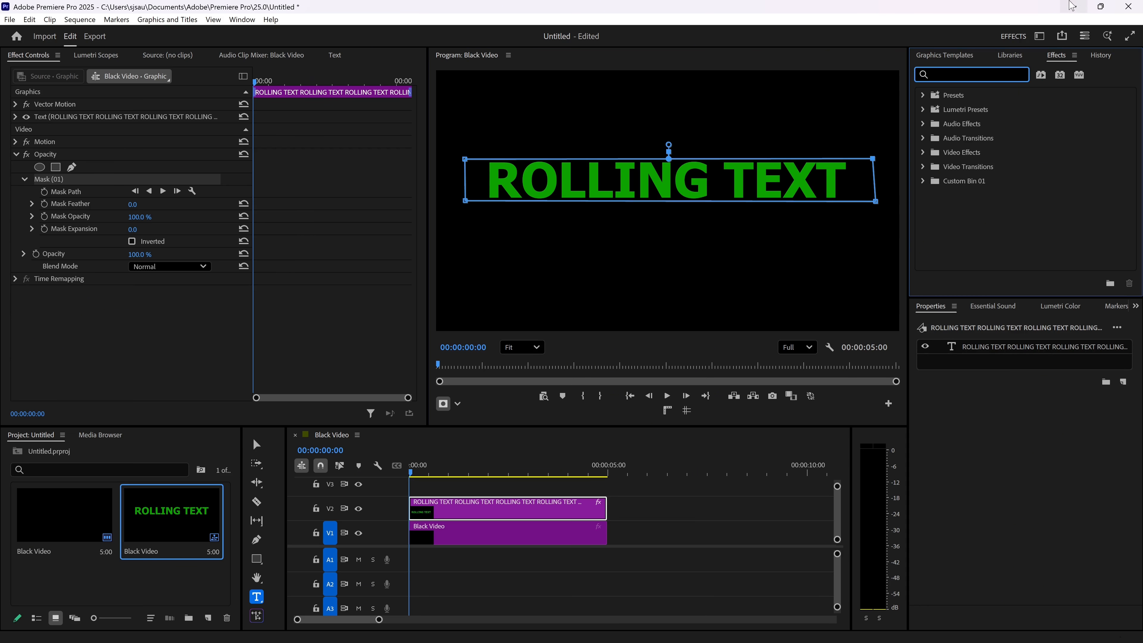
text(DIREC)
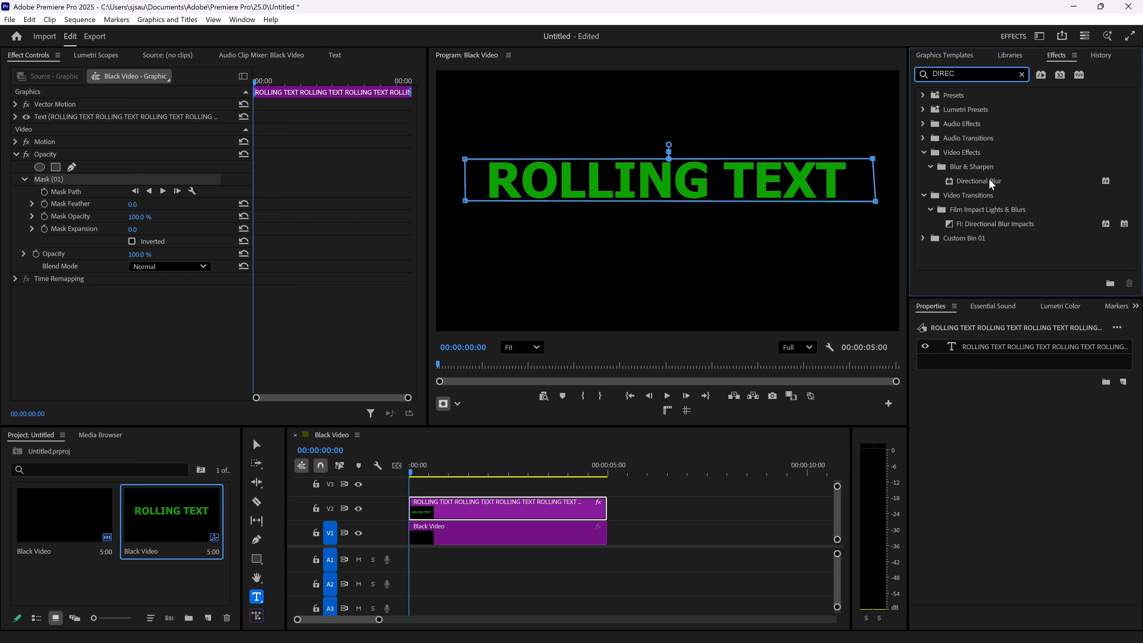
drag(988, 181, 477, 513)
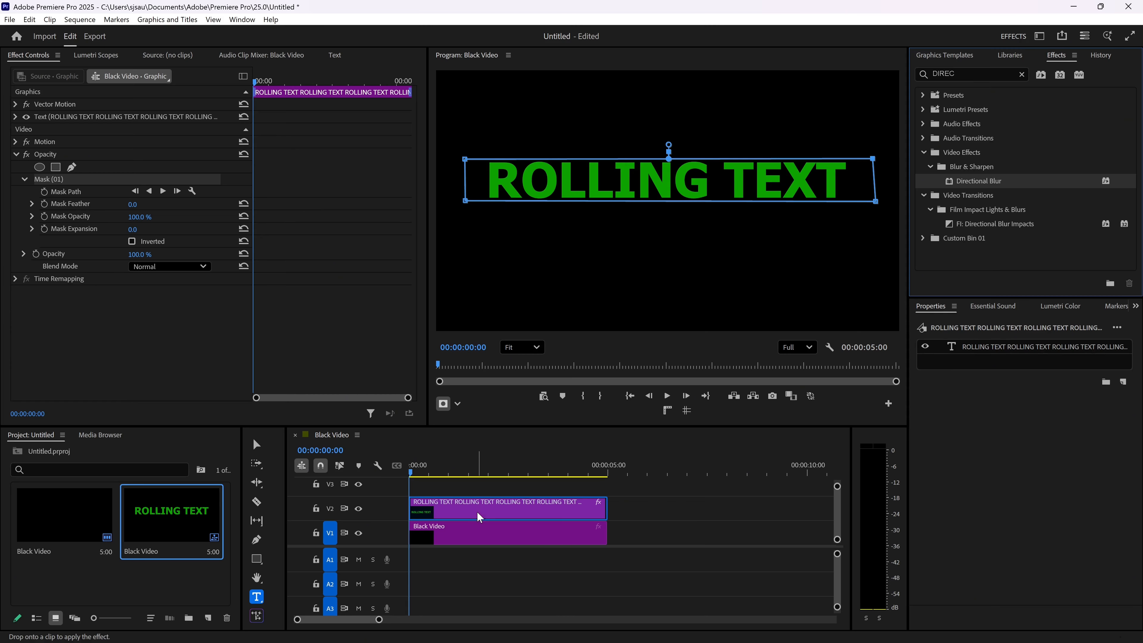
drag(478, 513, 478, 514)
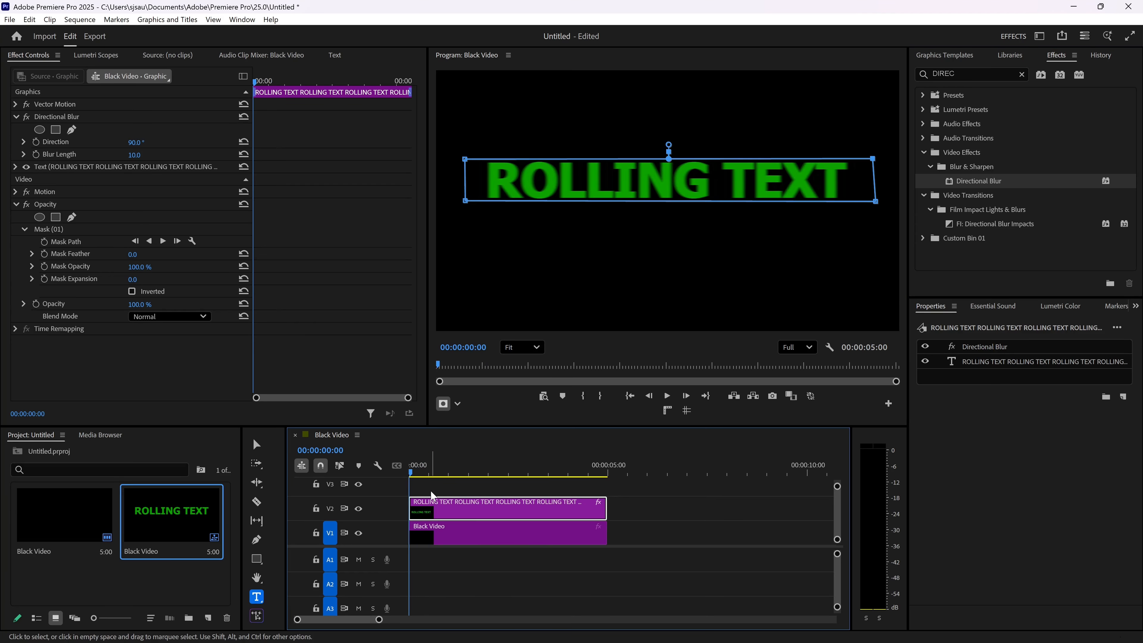
click(34, 64)
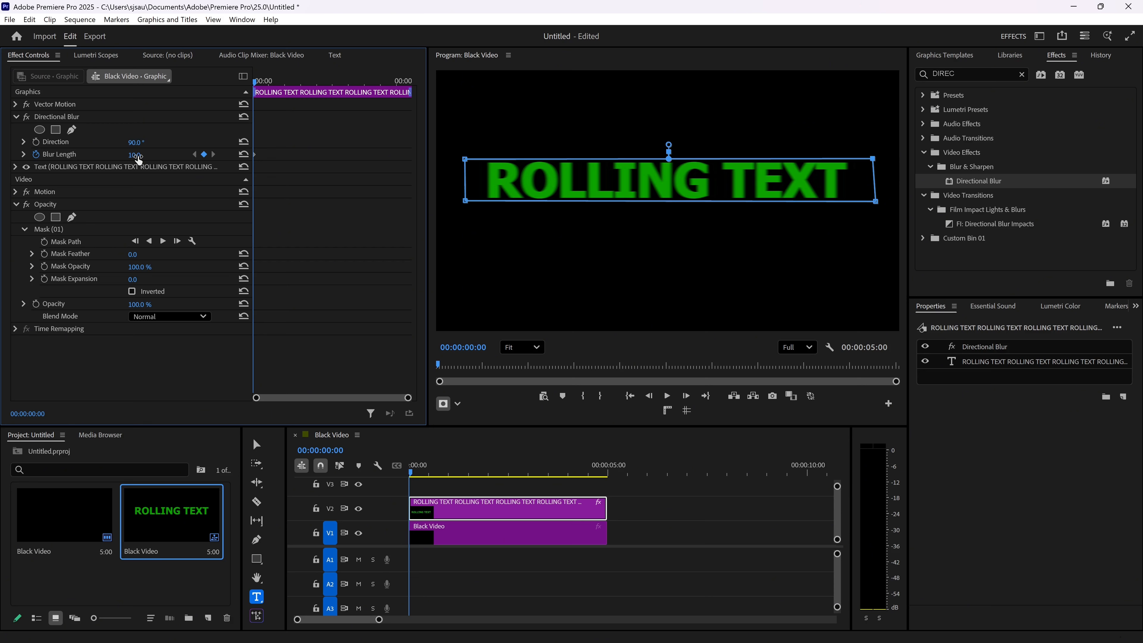
Step: Enable position keyframing in the text layer's transform at the clip start and set the vertical position to -7182.5
click(16, 167)
scroll(365, 209, down, 6)
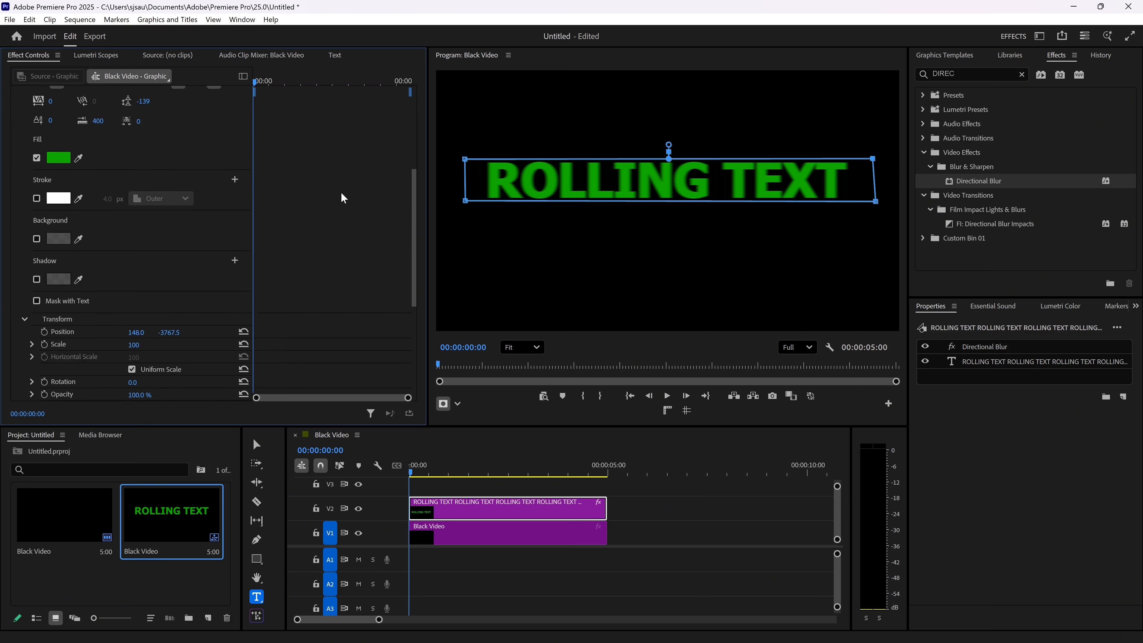
scroll(337, 193, down, 2)
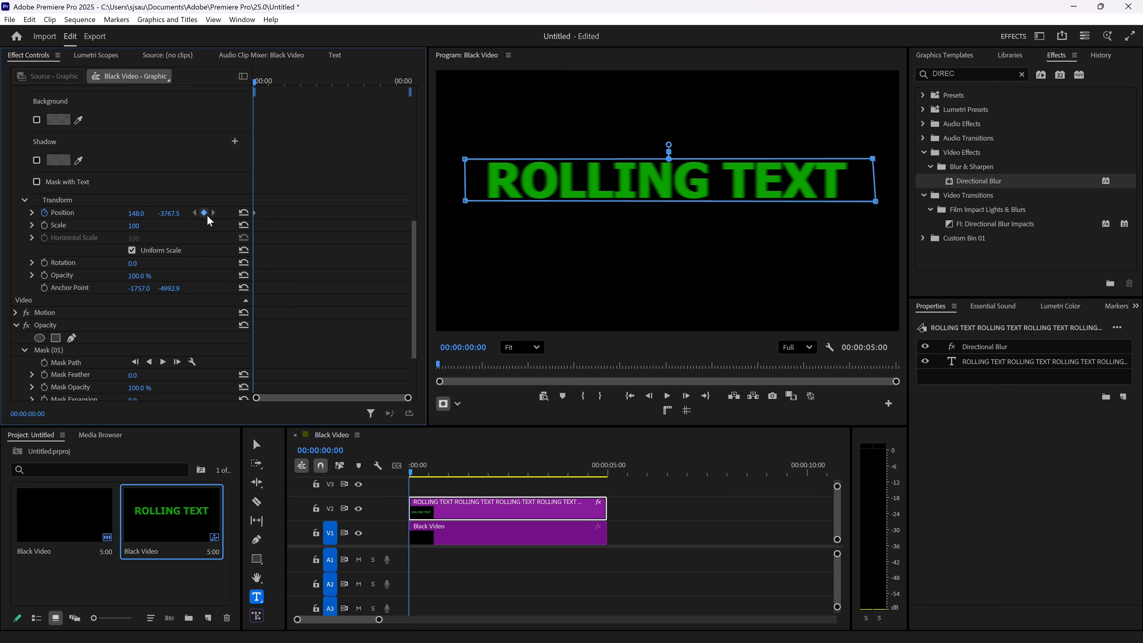
drag(172, 221, 109, 221)
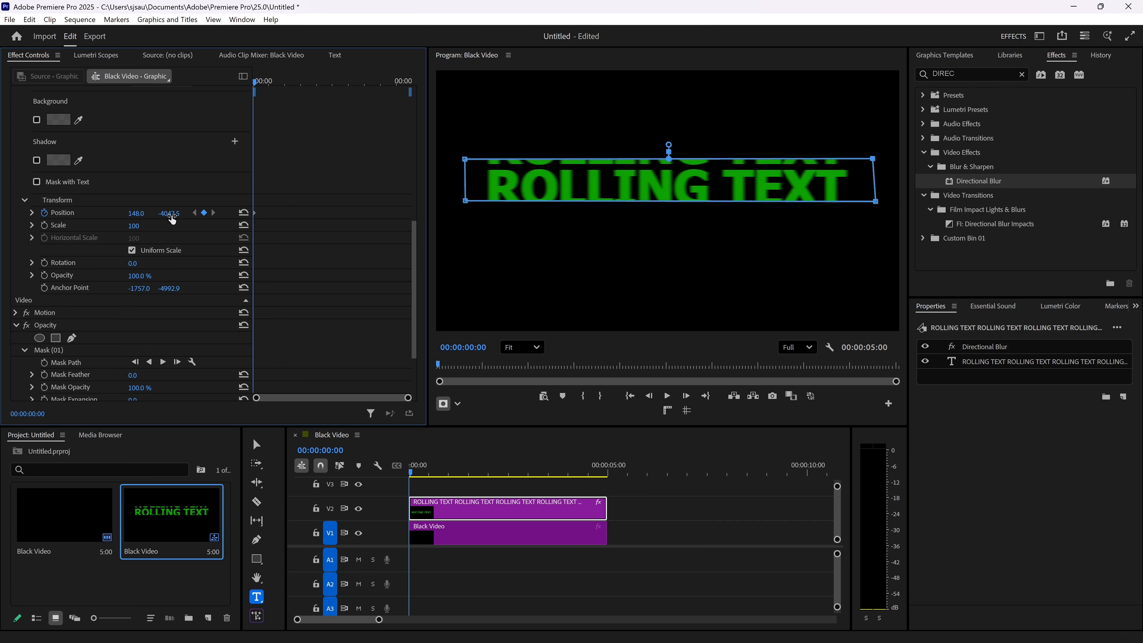
drag(173, 219, 44, 216)
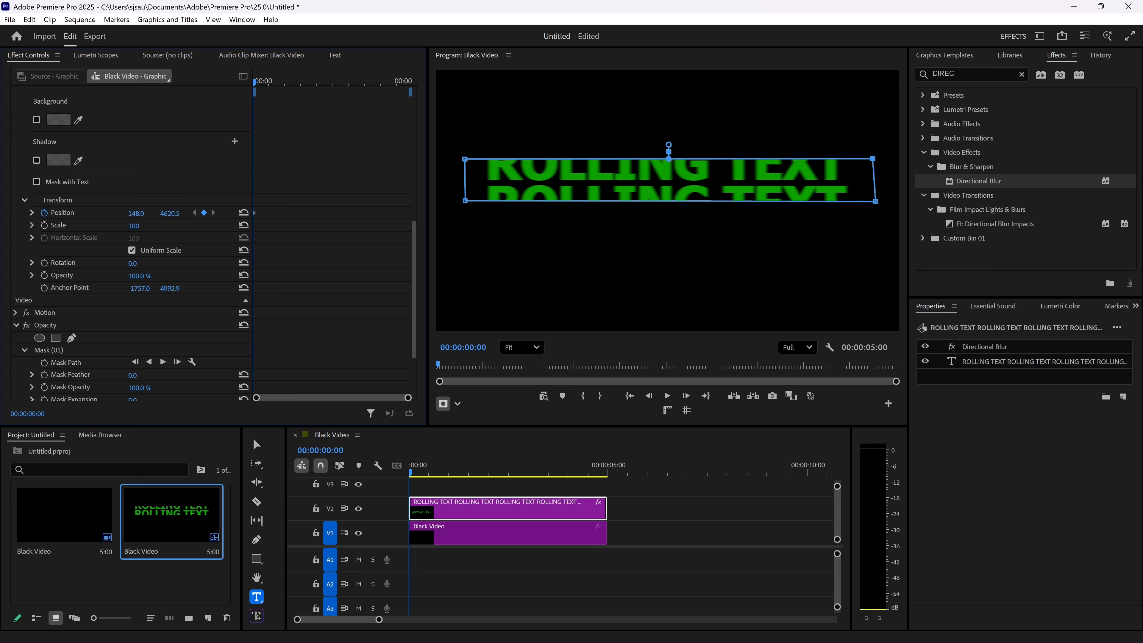
drag(172, 214, 70, 214)
drag(176, 216, 9, 215)
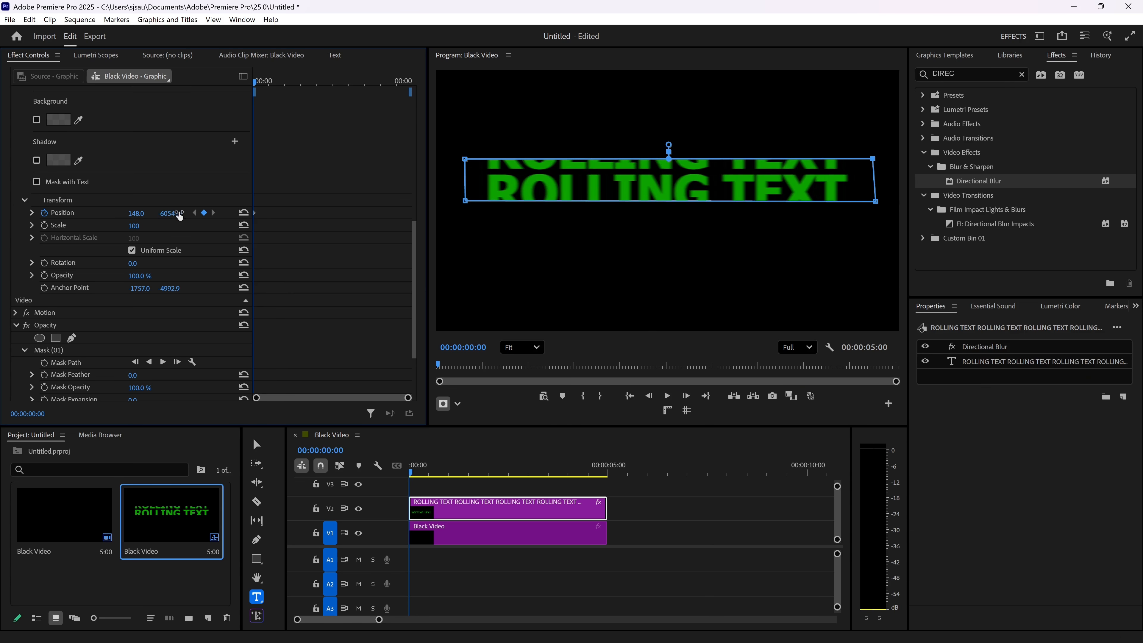
drag(178, 215, 57, 215)
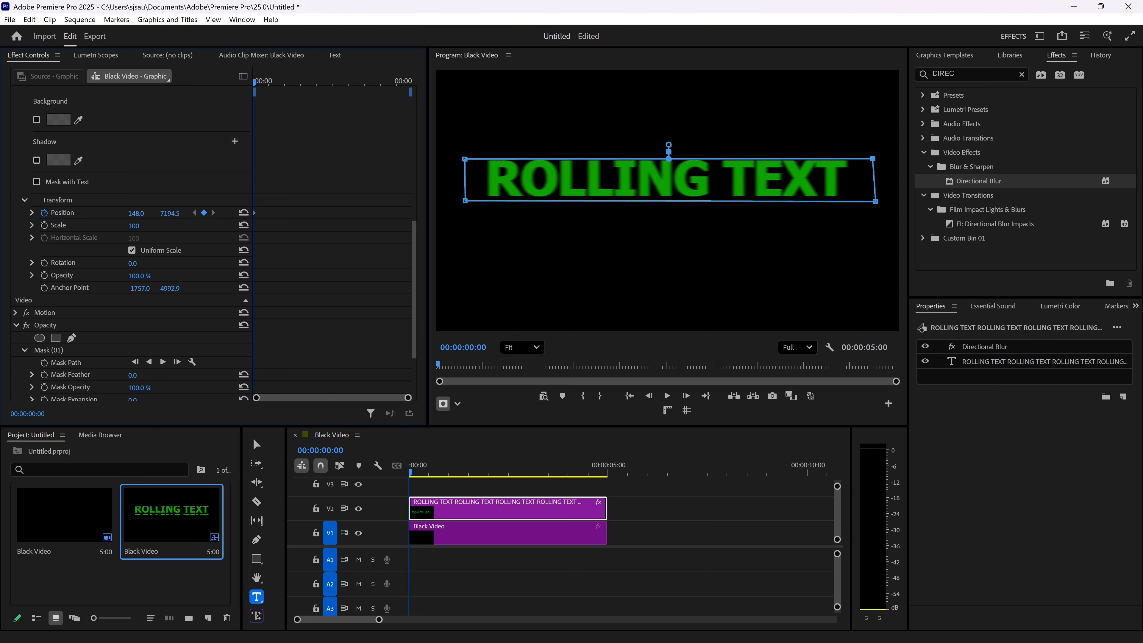
mouse_move(178, 216)
mouse_down()
mouse_move(30, 216)
mouse_move(172, 216)
mouse_up()
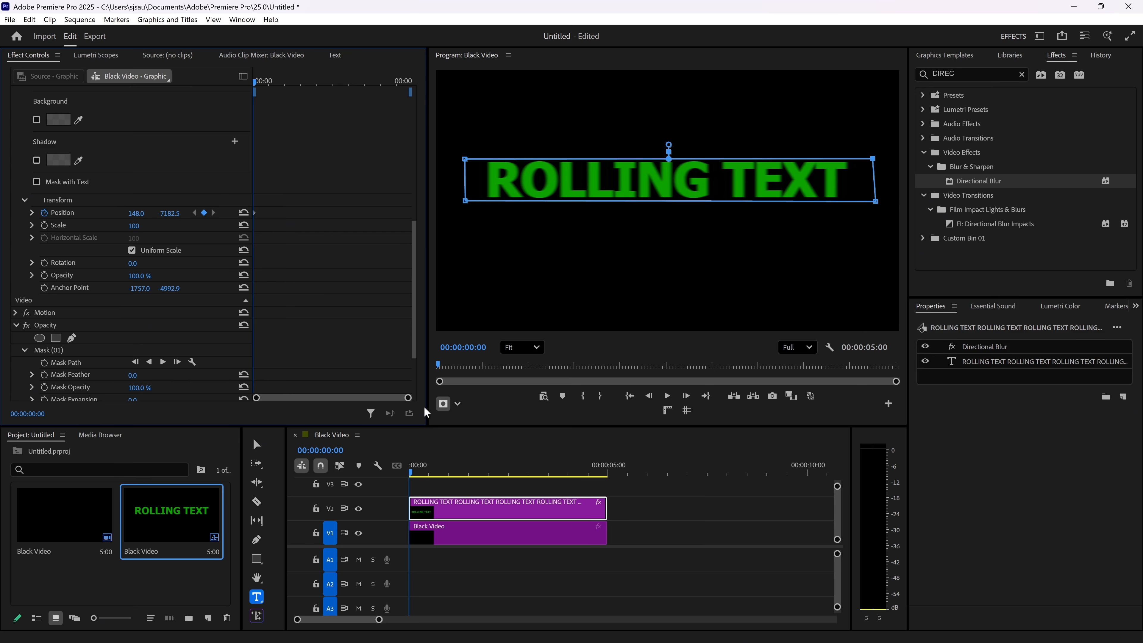
Step: Go to 00:00:03:55 and set the Directional Blur's blur length to 0
drag(410, 470, 566, 476)
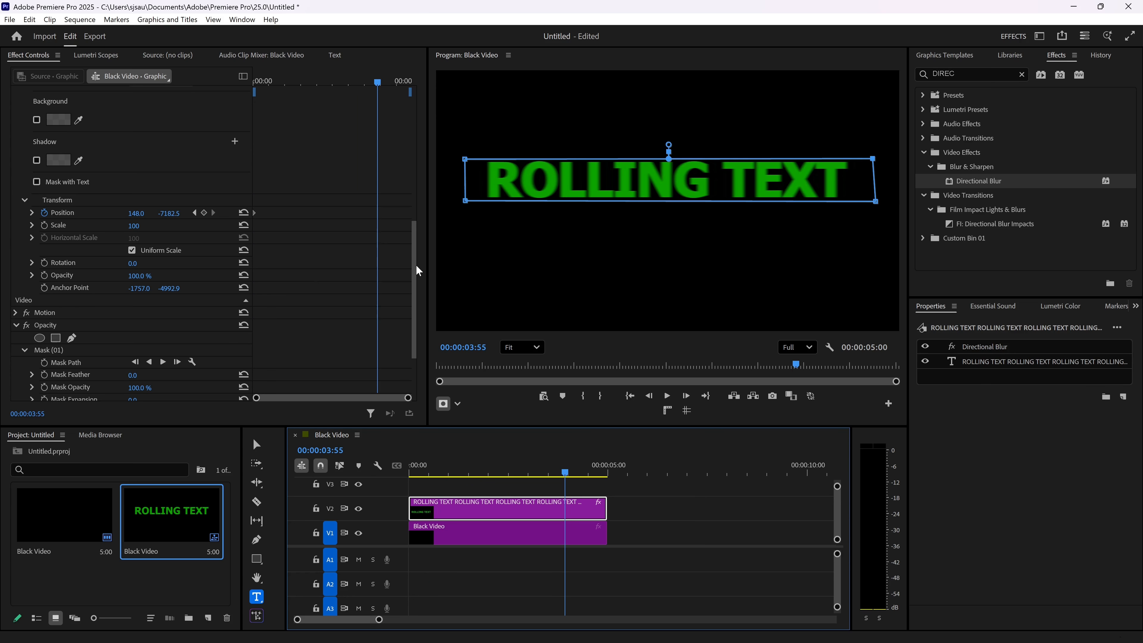
drag(416, 264, 408, 121)
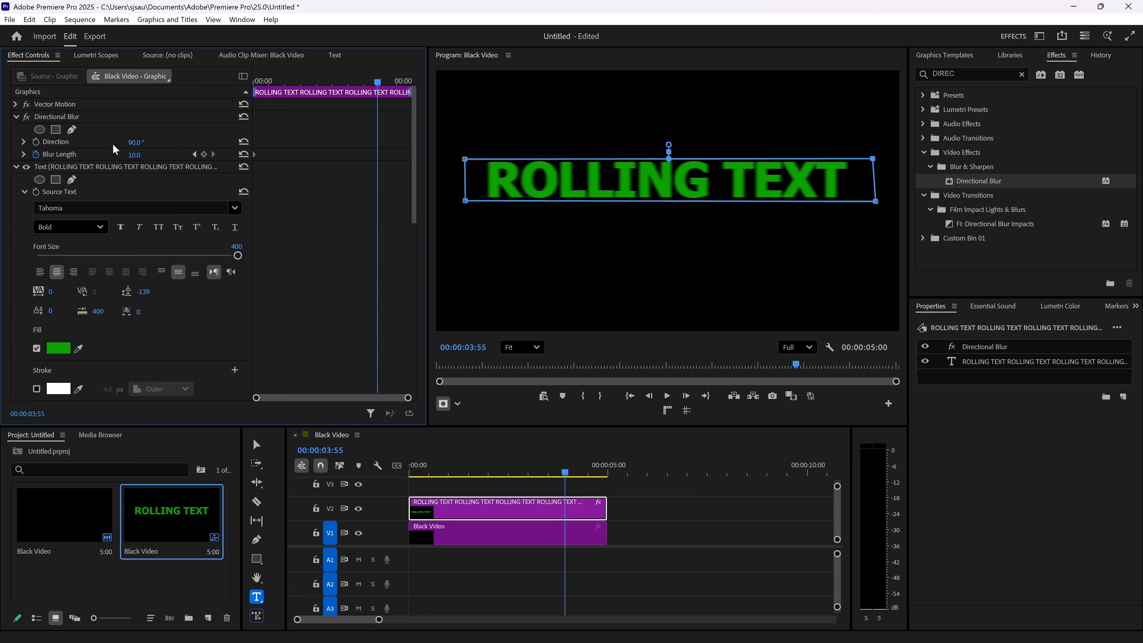
drag(134, 155, 112, 155)
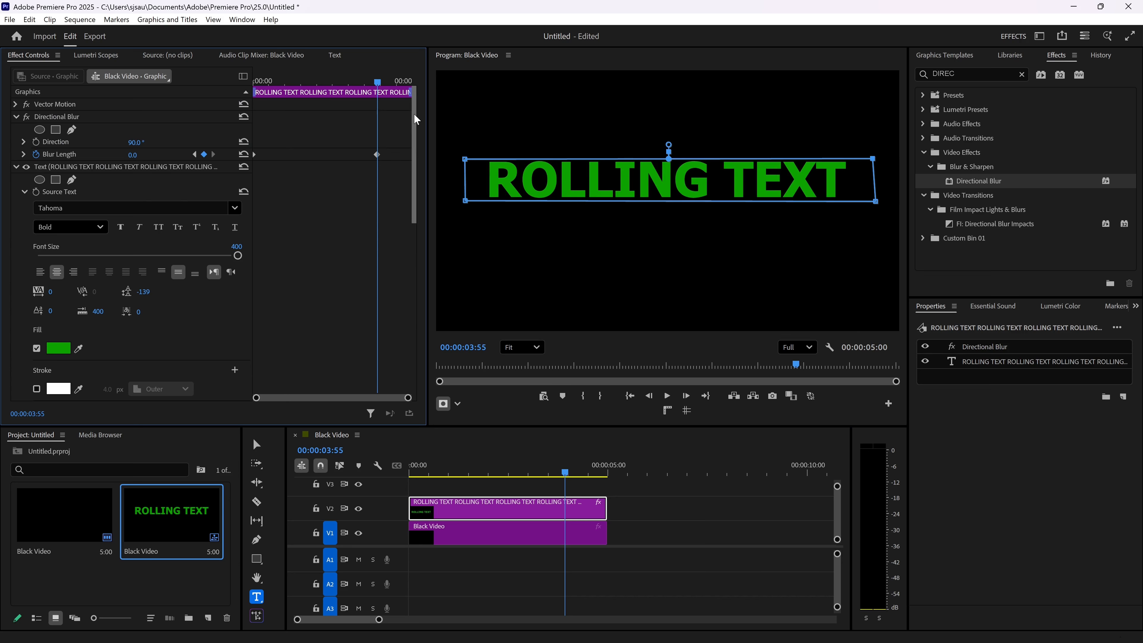
Step: Set the text layer's vertical position to -697.5 at 00:00:03:55
drag(413, 113, 399, 253)
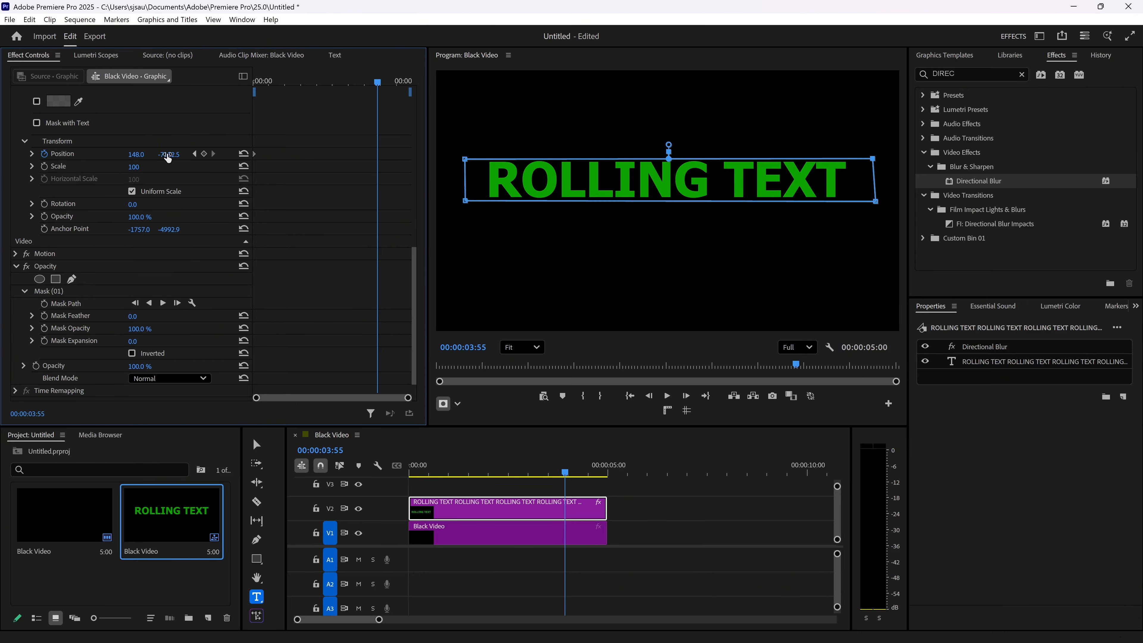
drag(168, 155, 312, 155)
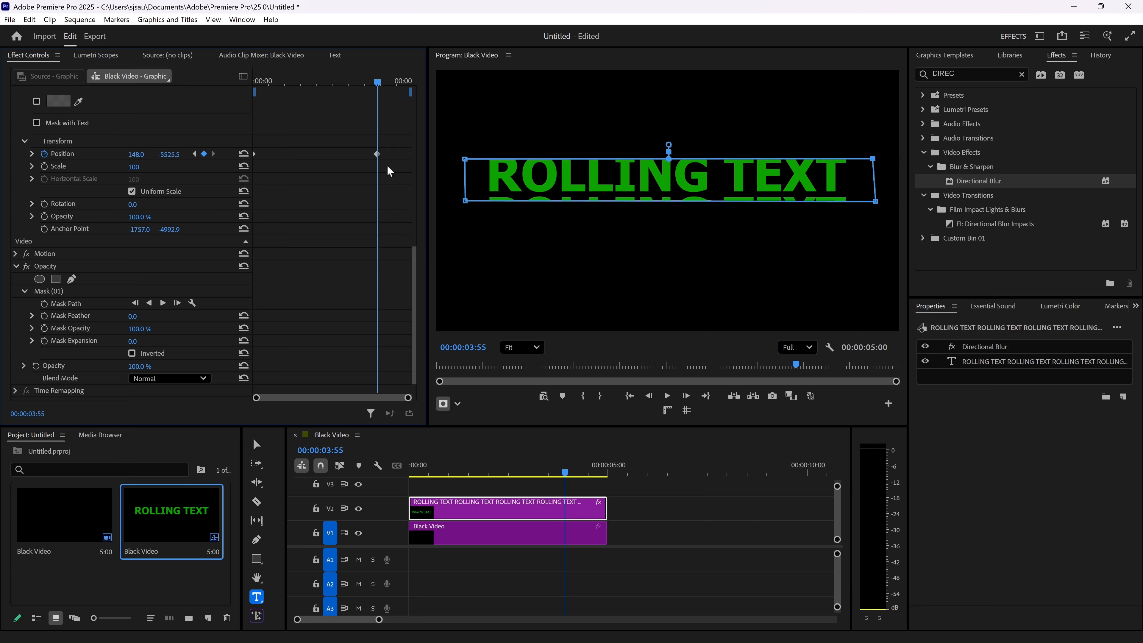
drag(168, 154, 1142, 155)
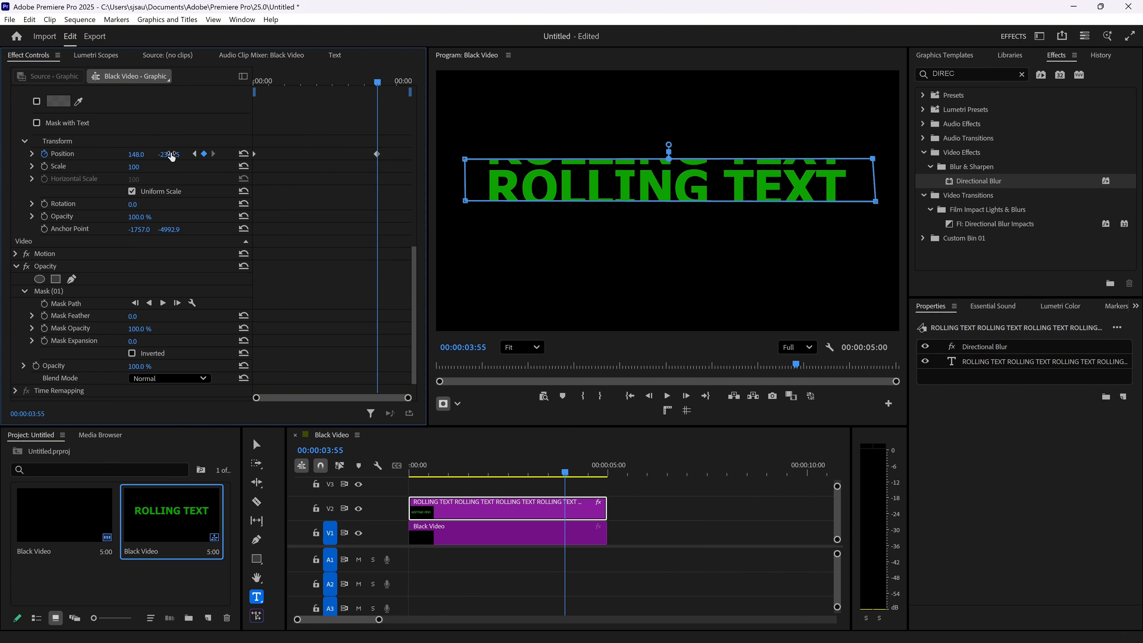
drag(171, 156, 906, 156)
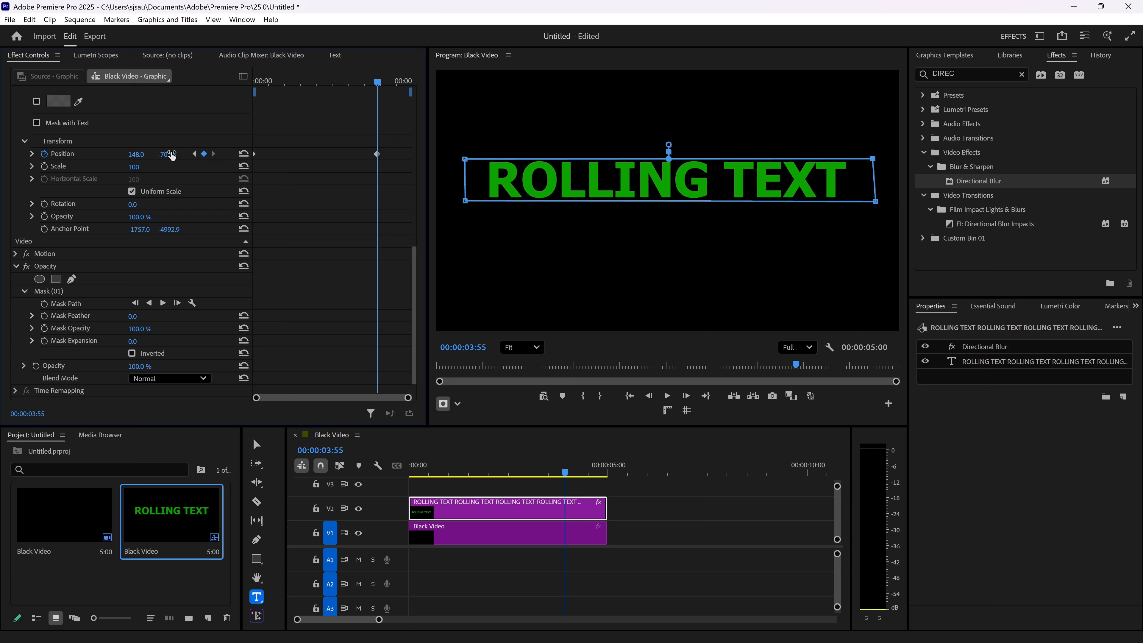
drag(171, 156, 172, 156)
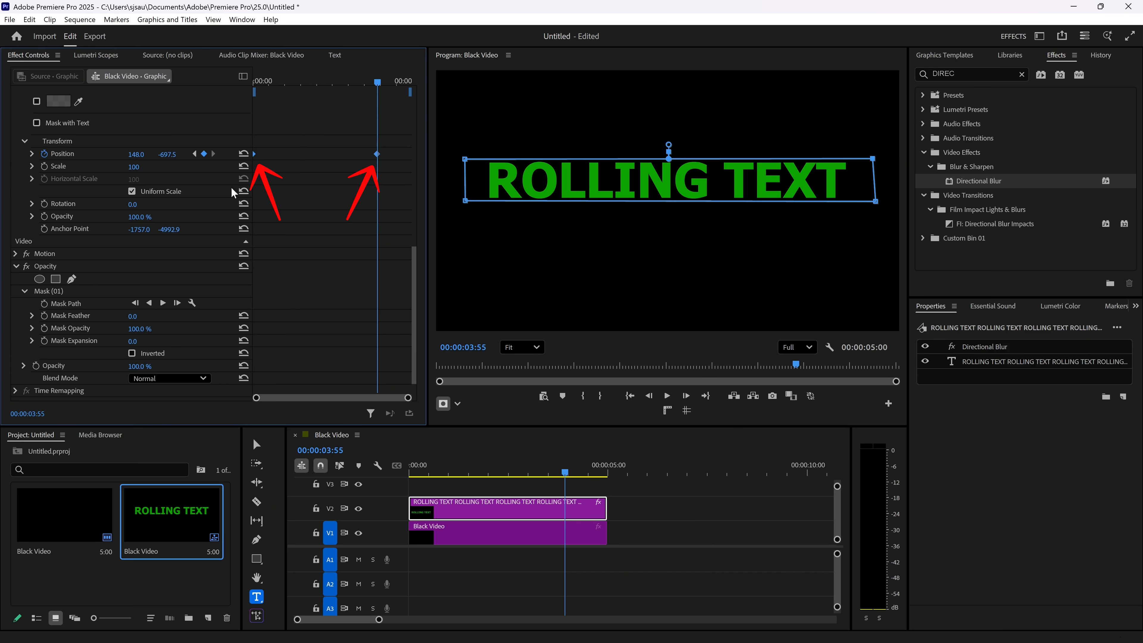
Step: Apply Ease In and Ease Out temporal interpolation to both position keyframes of the text layer
right_click(376, 154)
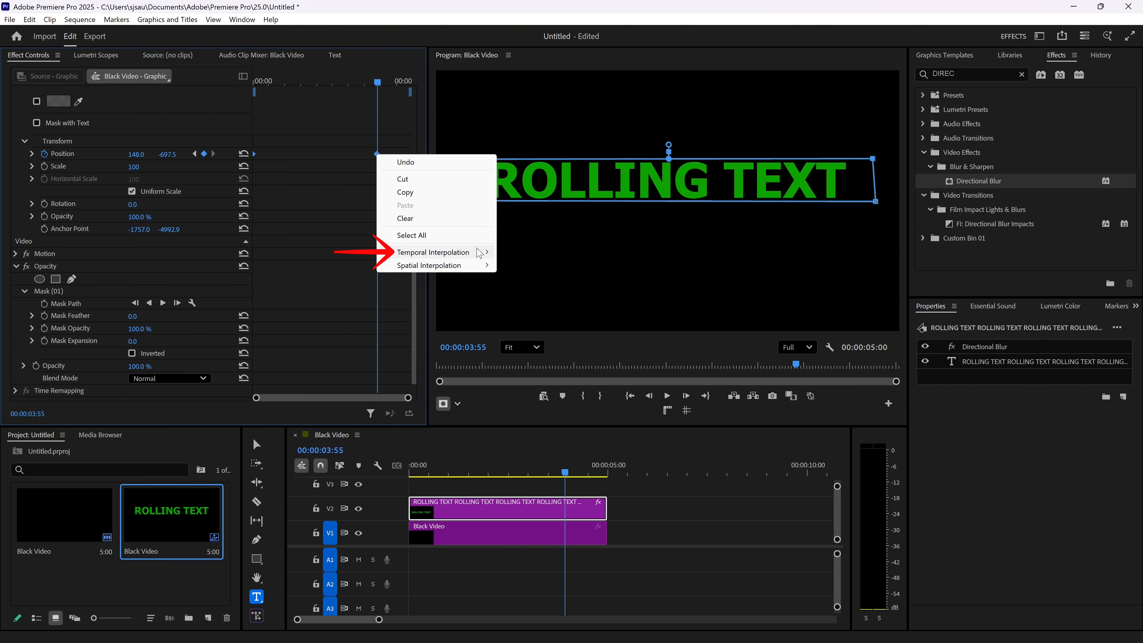
mouse_move(475, 254)
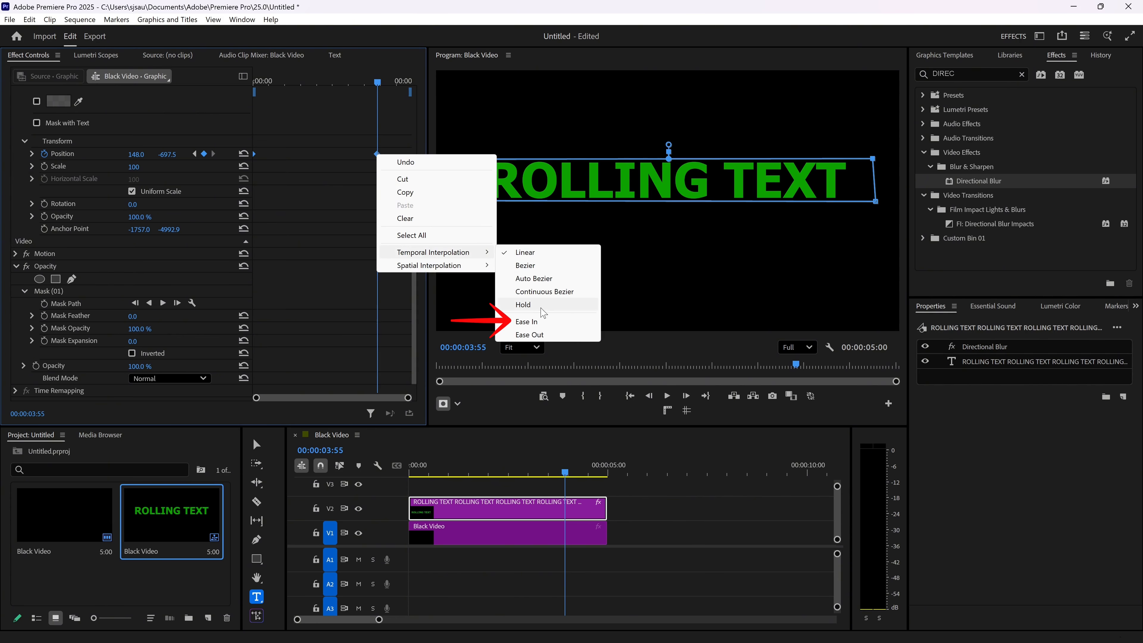
click(526, 322)
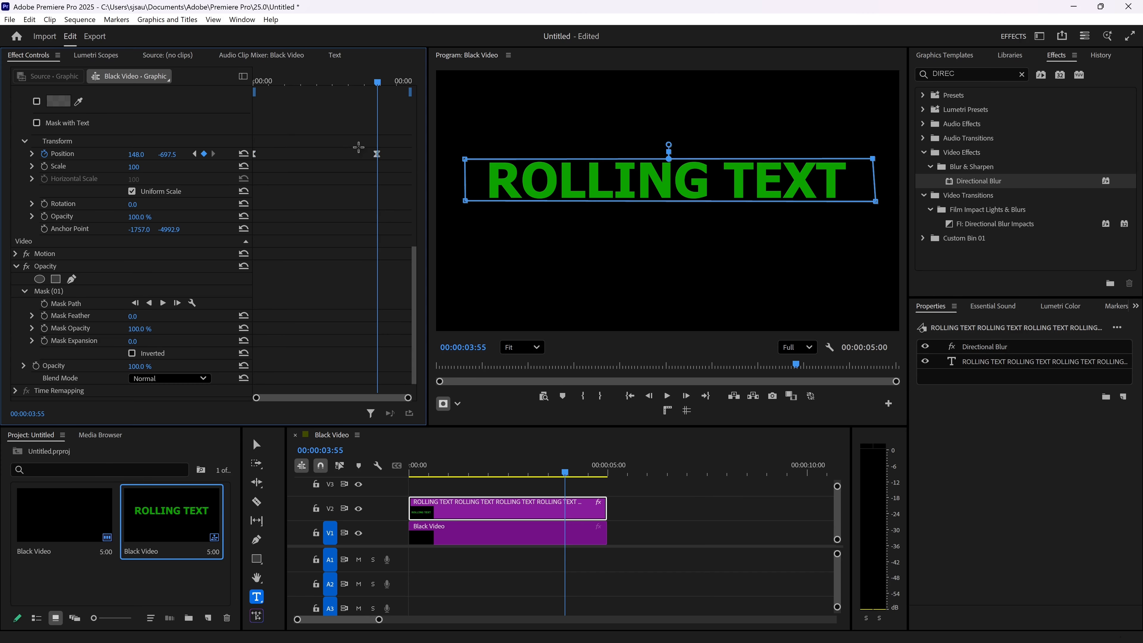
right_click(376, 155)
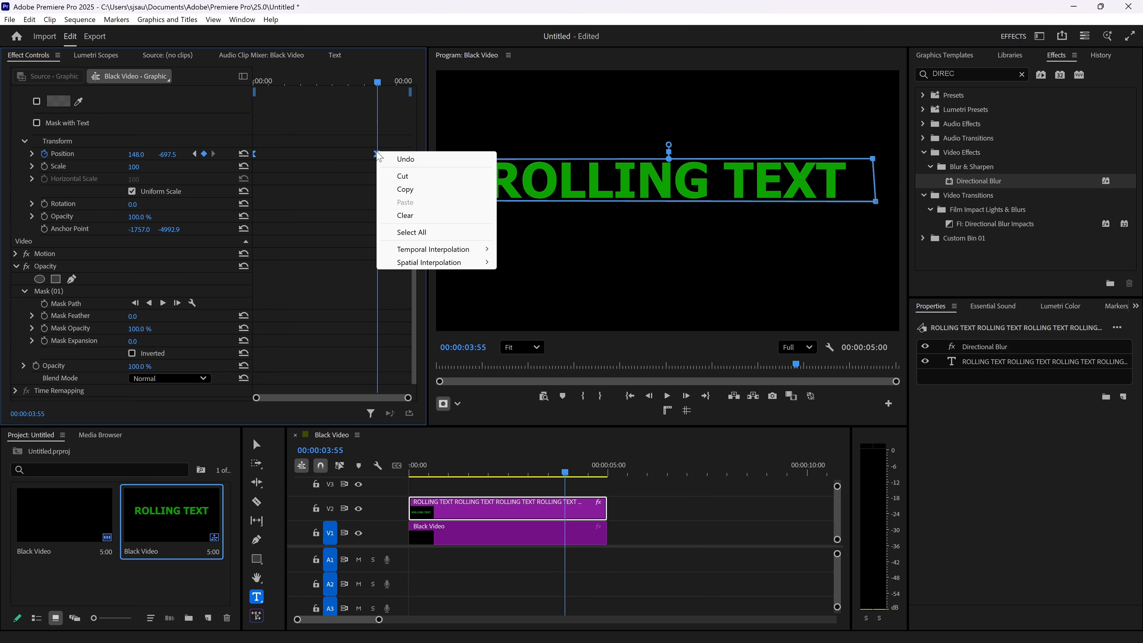
mouse_move(459, 249)
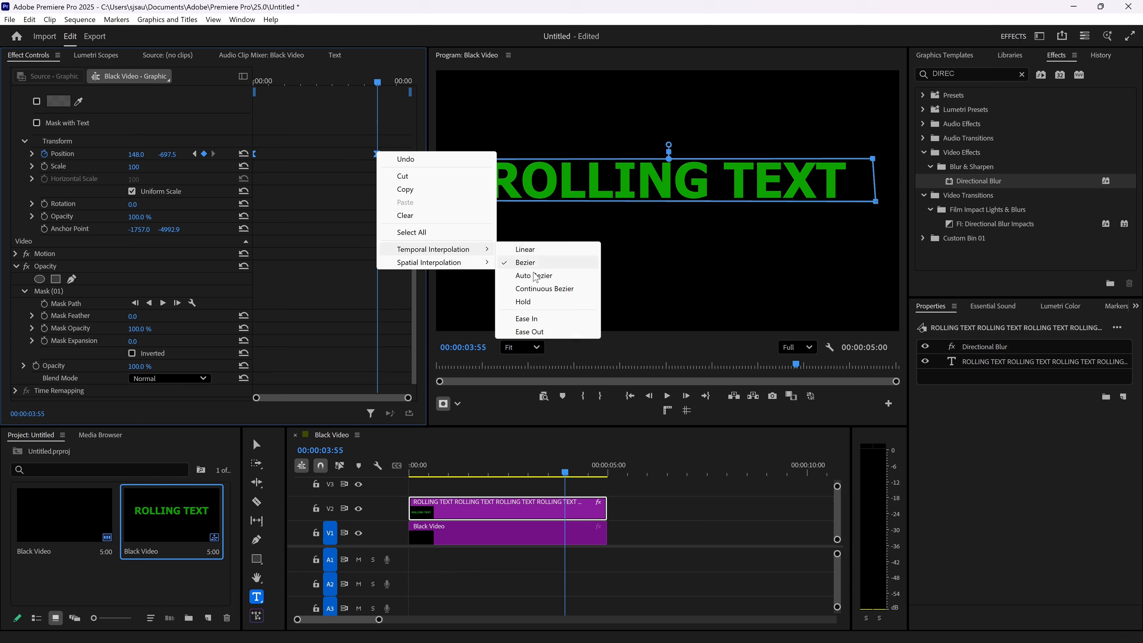
click(530, 332)
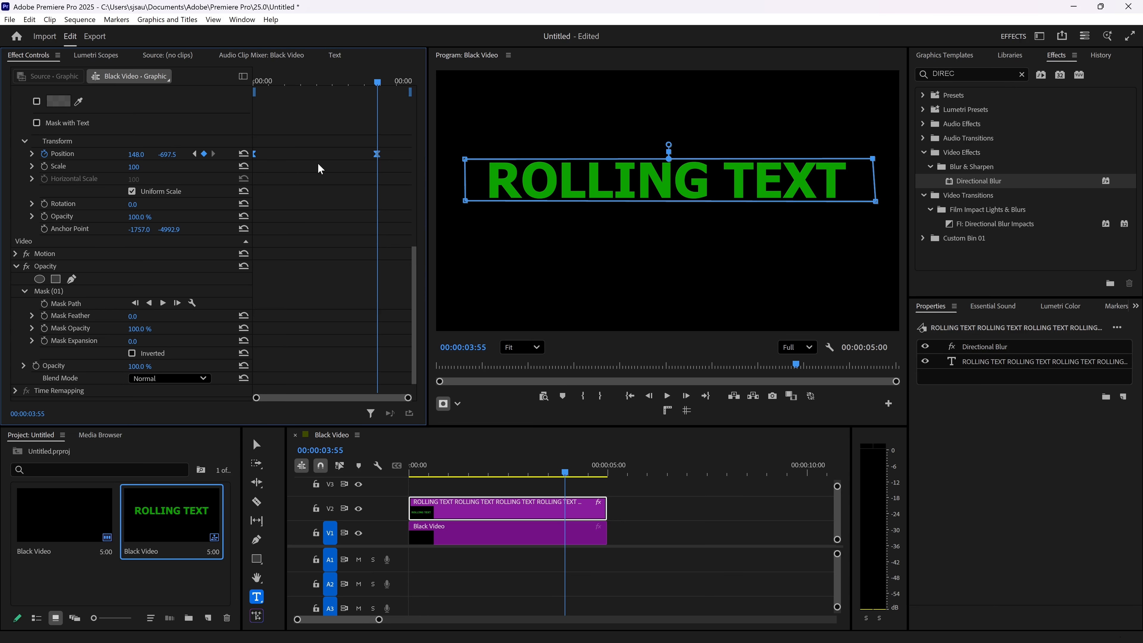
Step: Expand the position velocity graph and pull both bezier handles to the start keyframe so the speed peaks early and tapers off
click(30, 153)
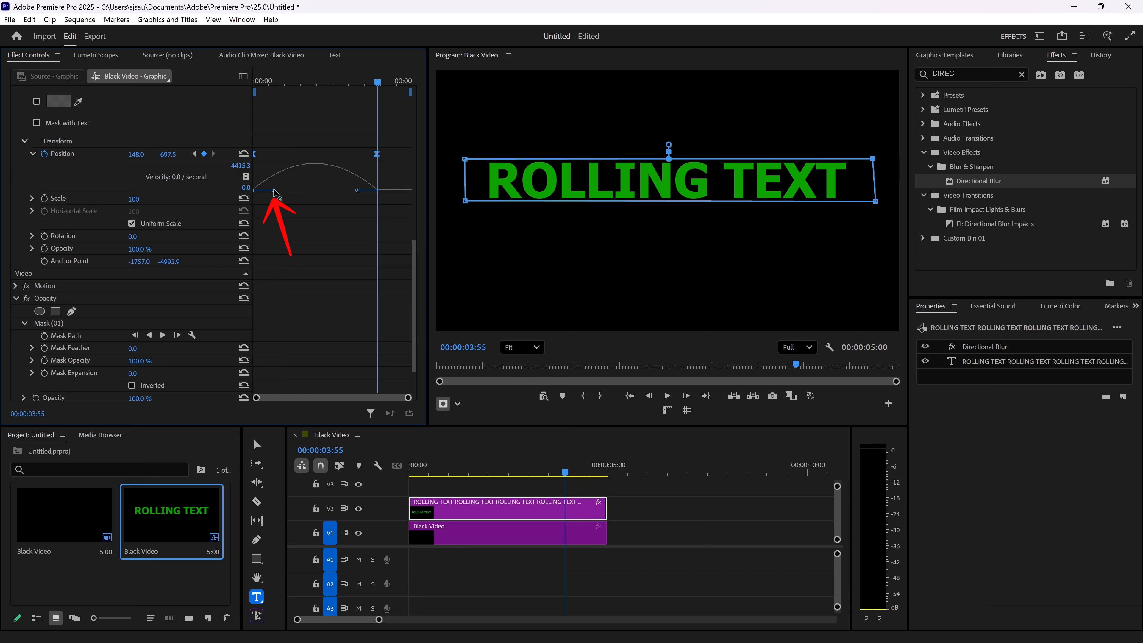
drag(274, 193, 254, 190)
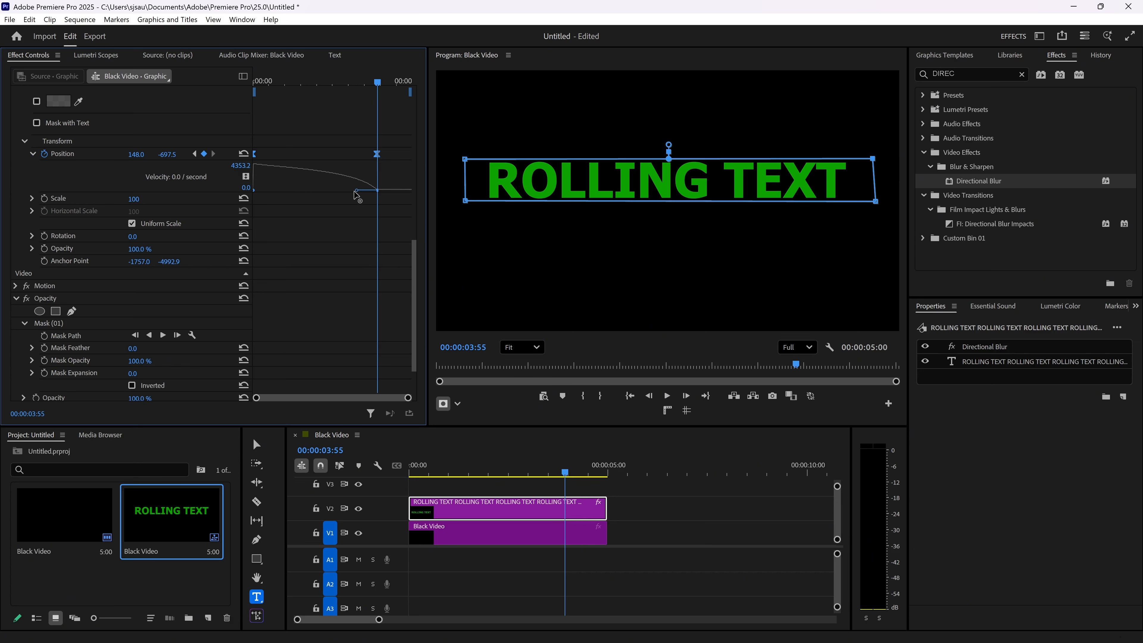
drag(355, 191, 254, 190)
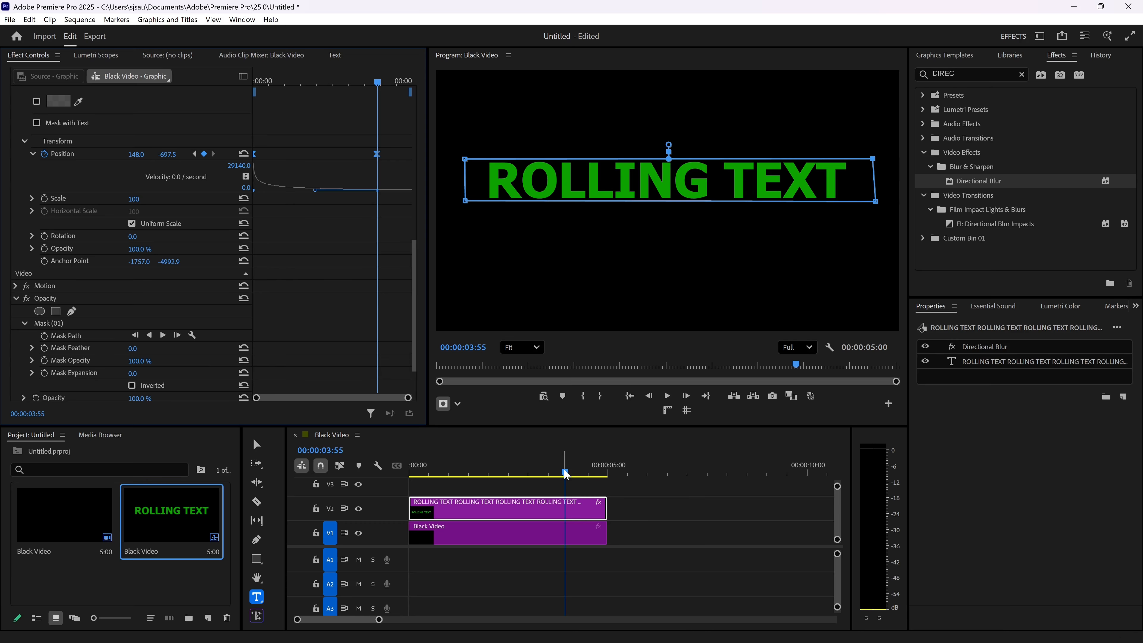
Step: Play the sequence from the start to preview the rolling text animation
drag(565, 474, 378, 473)
key(space)
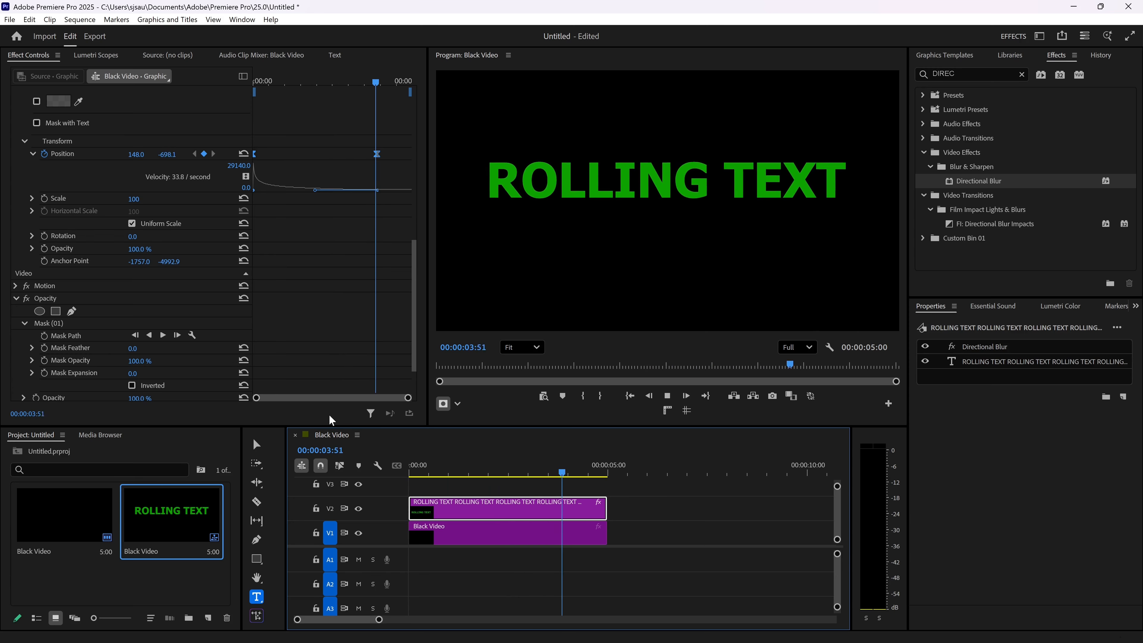
key(space)
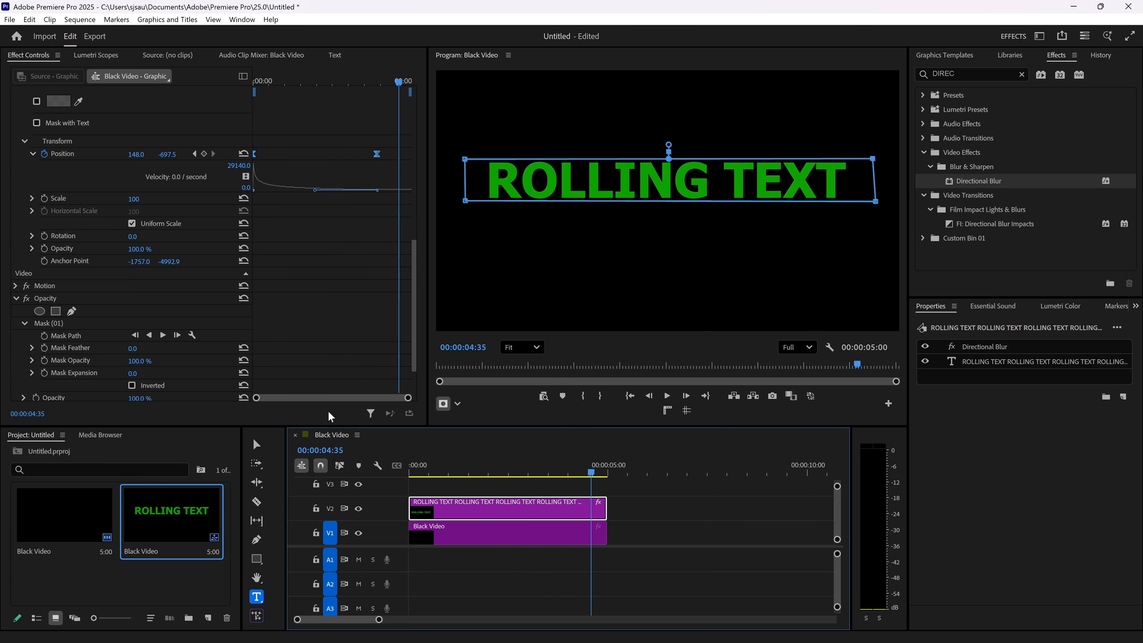